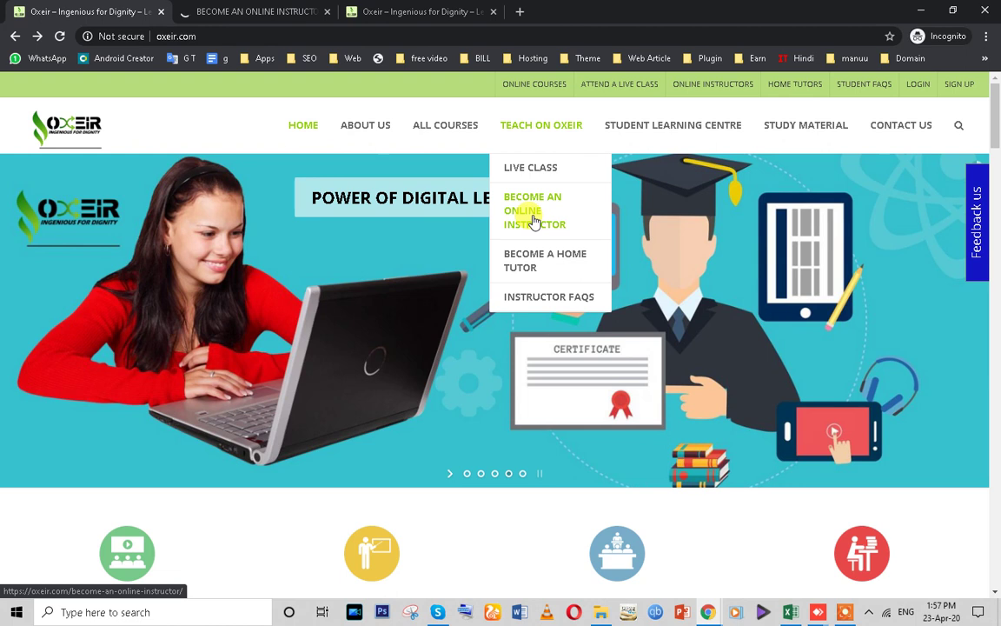
{"action": "left_click", "coordinate": [252, 12]}
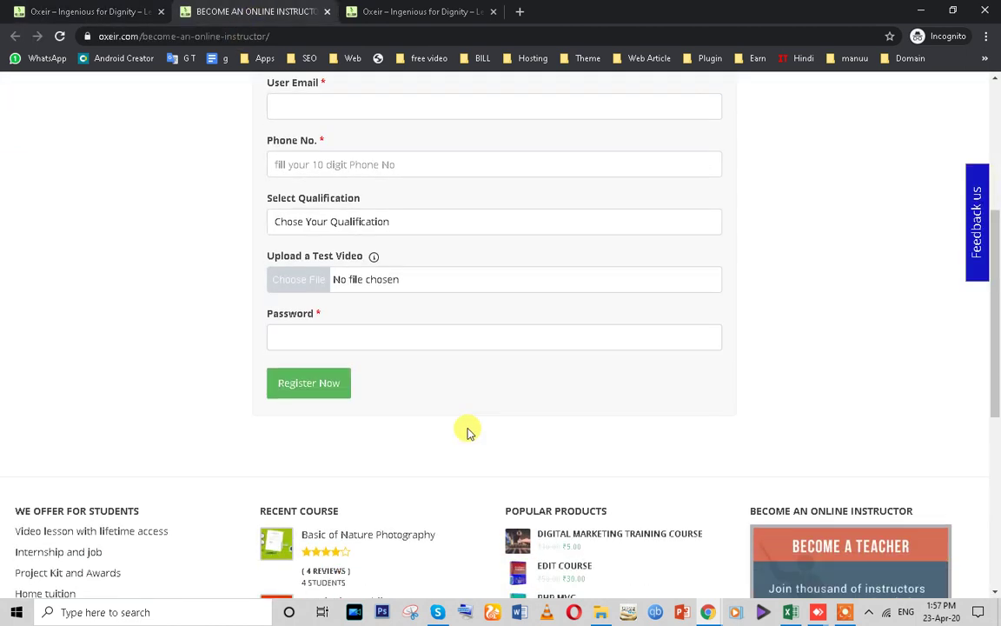
{"action": "left_click_drag", "start_coordinate": [264, 370], "coordinate": [369, 380]}
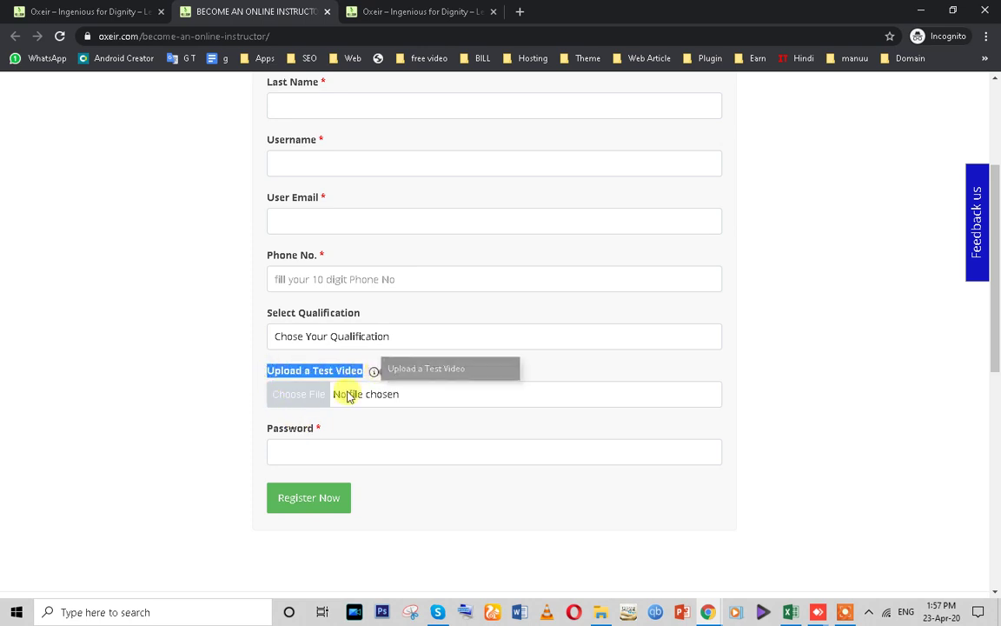
{"action": "scroll", "coordinate": [316, 402], "scroll_direction": "up", "scroll_amount": 3}
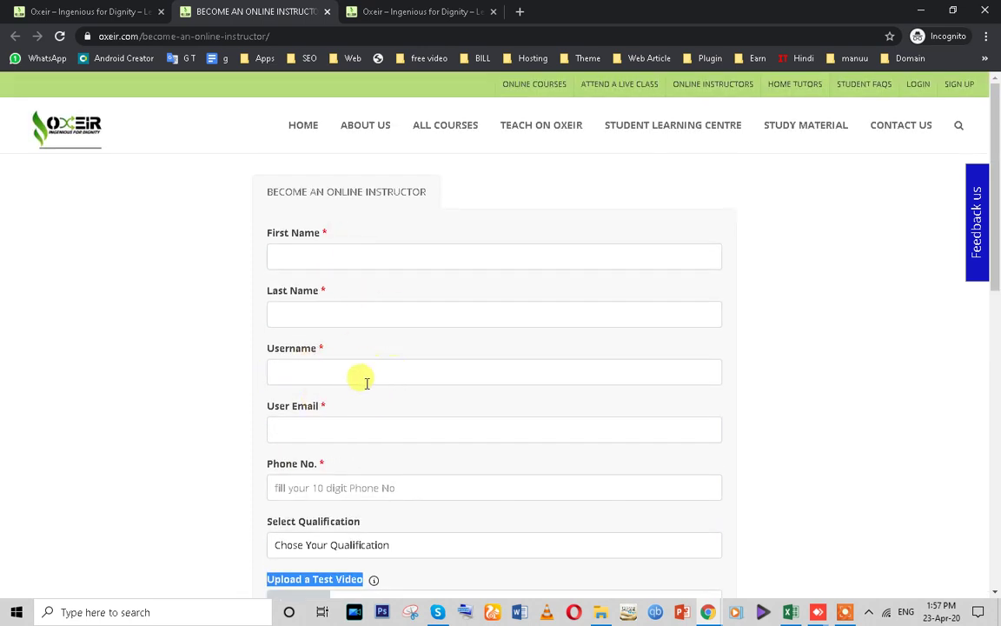
{"action": "left_click", "coordinate": [139, 18]}
{"action": "mouse_move", "coordinate": [563, 133]}
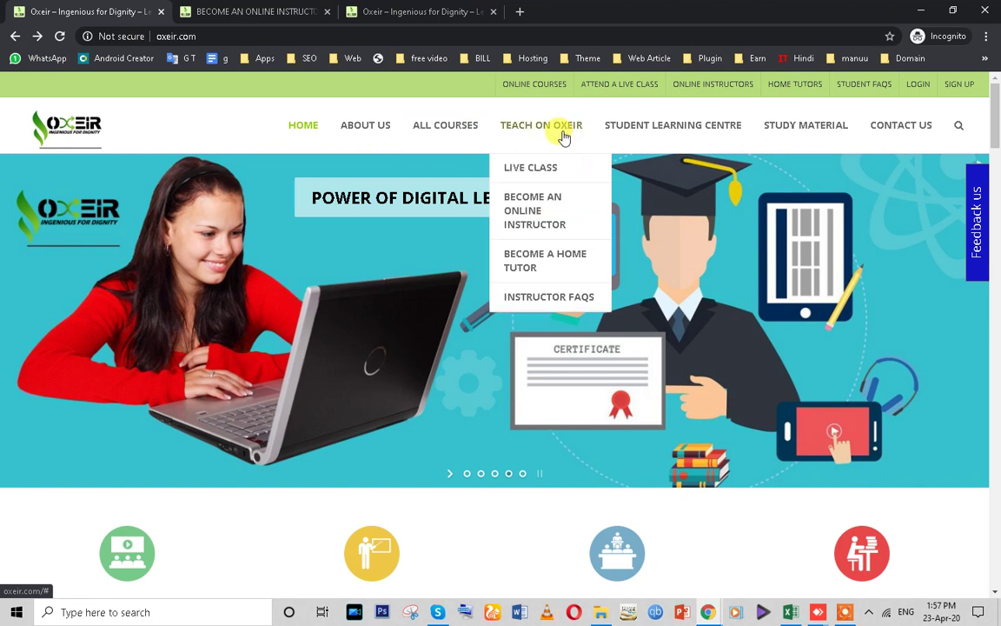
{"action": "left_click", "coordinate": [545, 169]}
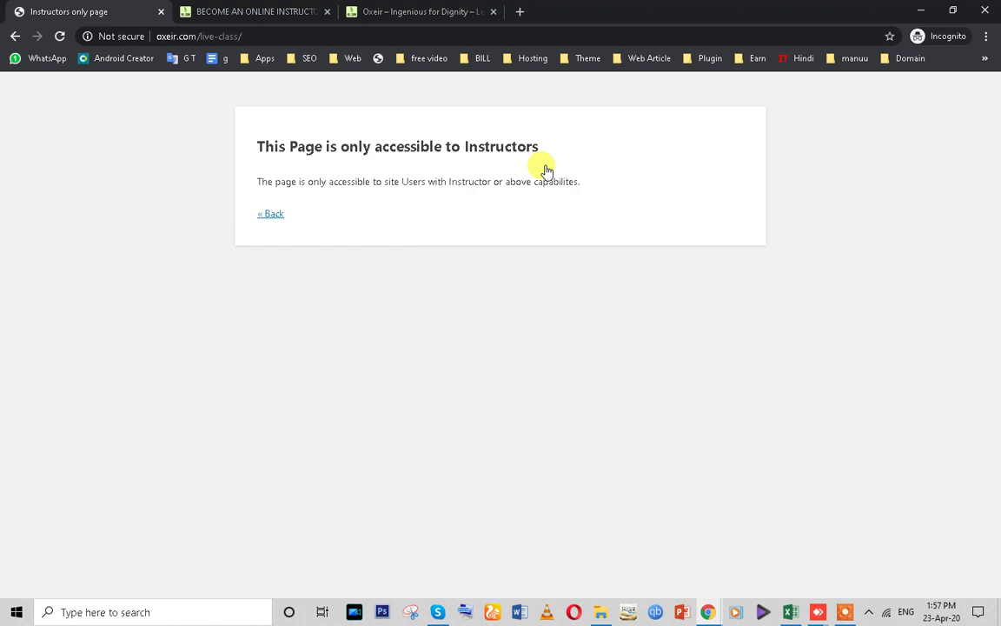
{"action": "left_click", "coordinate": [8, 36]}
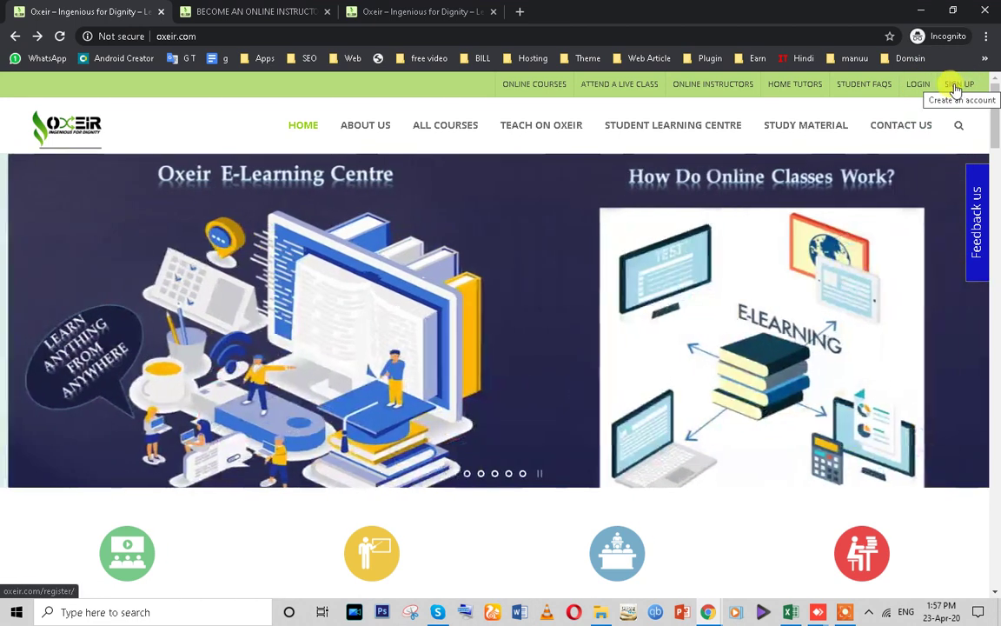
- Open the site's Register page and switch from Student Signup to the Become an Online Instructor form
{"action": "left_click", "coordinate": [955, 90]}
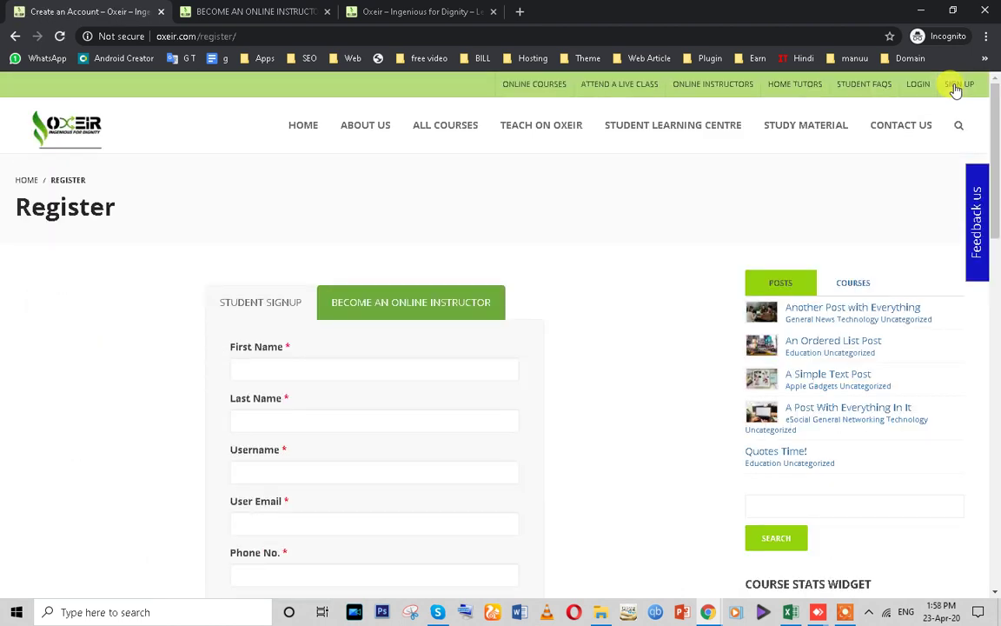
{"action": "scroll", "coordinate": [609, 217], "scroll_direction": "down", "scroll_amount": 2}
{"action": "left_click", "coordinate": [217, 166]}
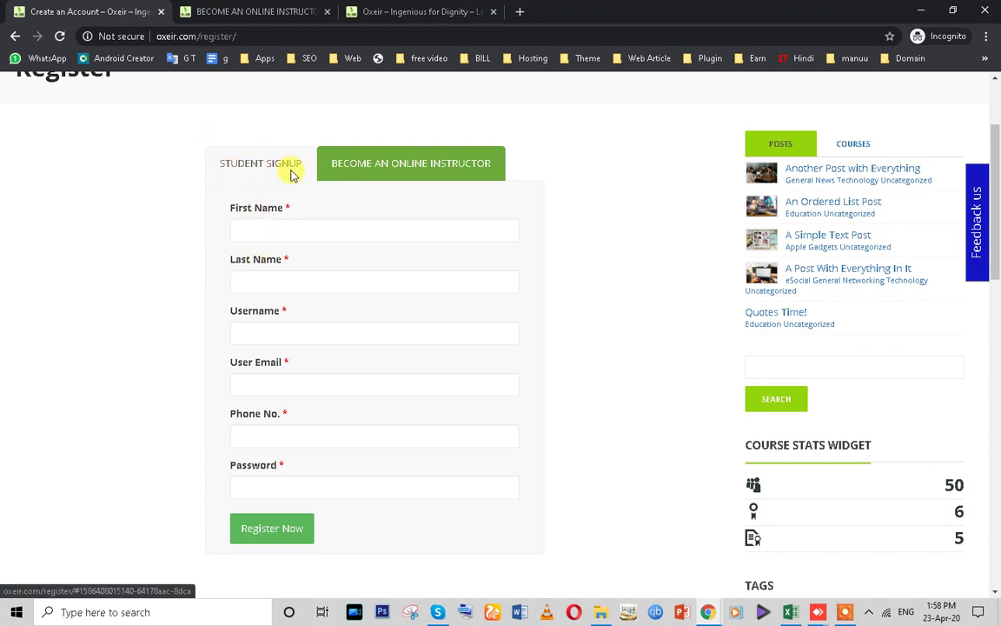
{"action": "left_click", "coordinate": [357, 168]}
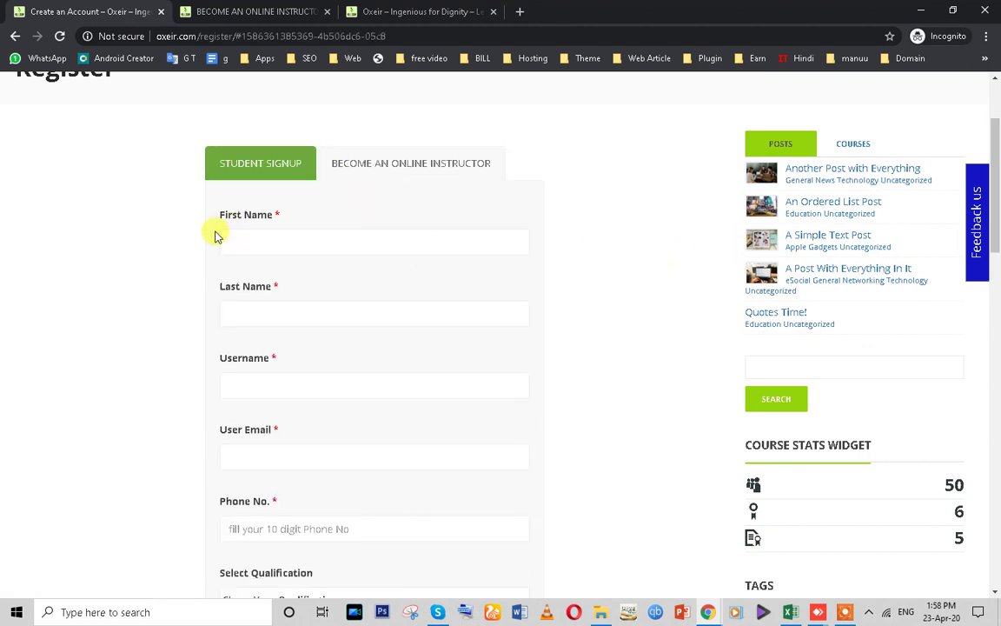
{"action": "scroll", "coordinate": [409, 372], "scroll_direction": "down", "scroll_amount": 3}
{"action": "scroll", "coordinate": [537, 420], "scroll_direction": "up", "scroll_amount": 4}
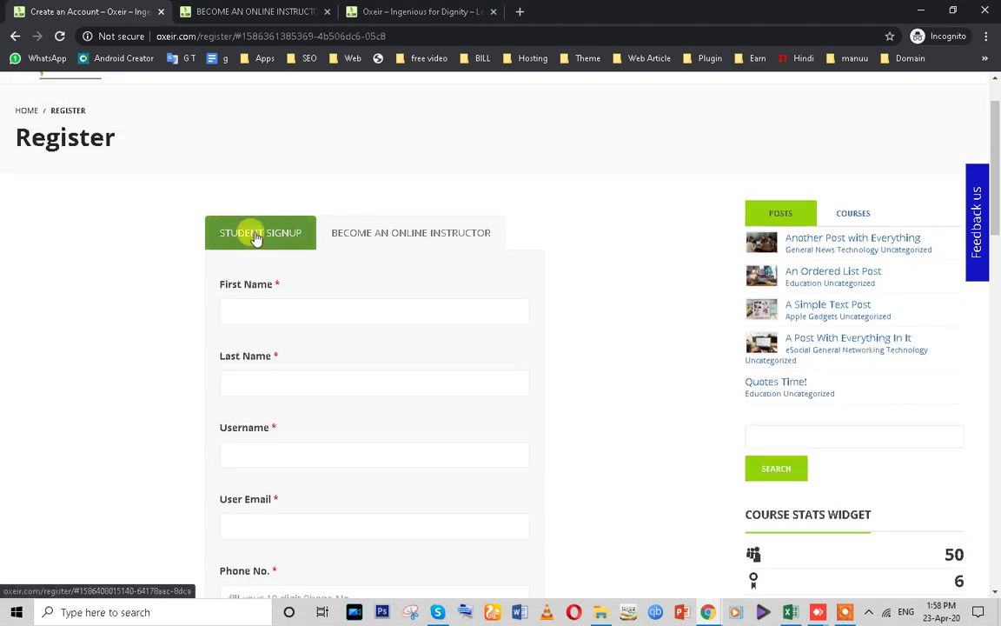
{"action": "left_click", "coordinate": [259, 233]}
- Clear the text entered in the instructor form's First Name field
{"action": "left_click", "coordinate": [283, 299]}
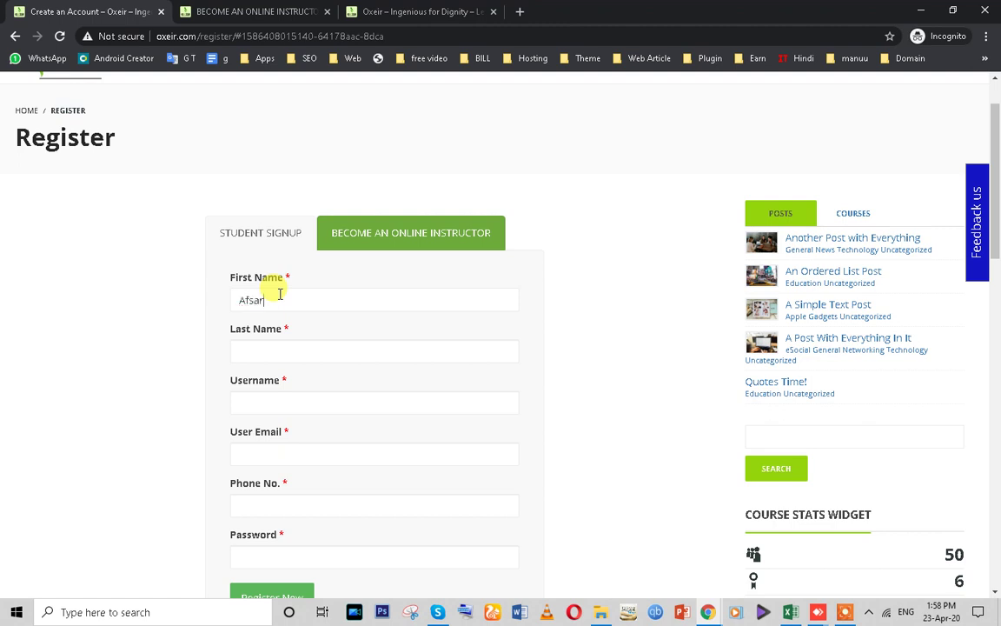
{"action": "left_click_drag", "start_coordinate": [266, 300], "coordinate": [184, 313]}
{"action": "key", "text": "BackSpace"}
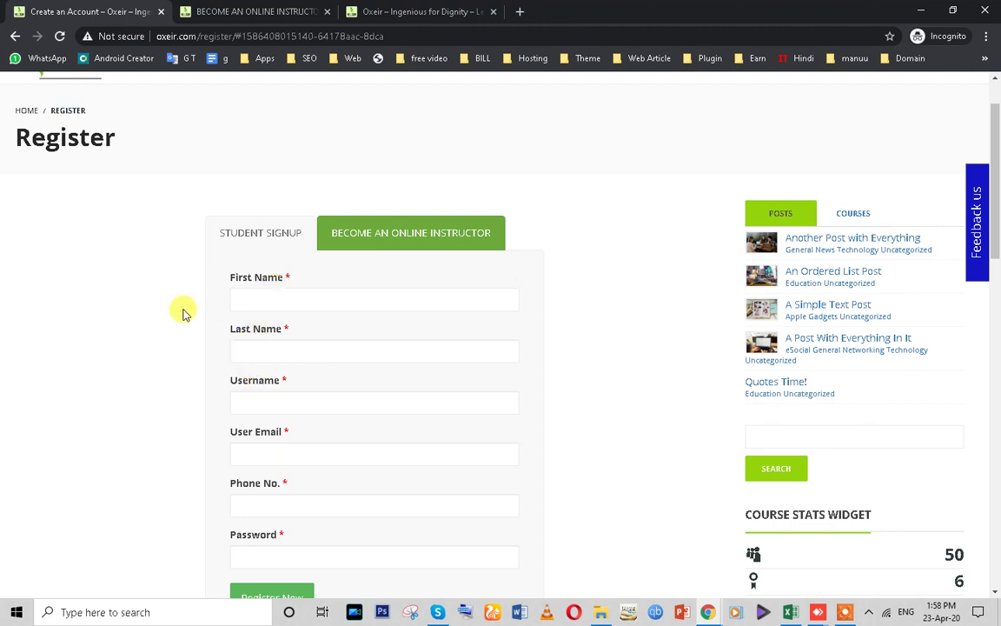
{"action": "scroll", "coordinate": [184, 313], "scroll_direction": "down", "scroll_amount": 1}
{"action": "scroll", "coordinate": [184, 312], "scroll_direction": "up", "scroll_amount": 1}
{"action": "scroll", "coordinate": [184, 313], "scroll_direction": "down", "scroll_amount": 2}
{"action": "scroll", "coordinate": [184, 312], "scroll_direction": "up", "scroll_amount": 1}
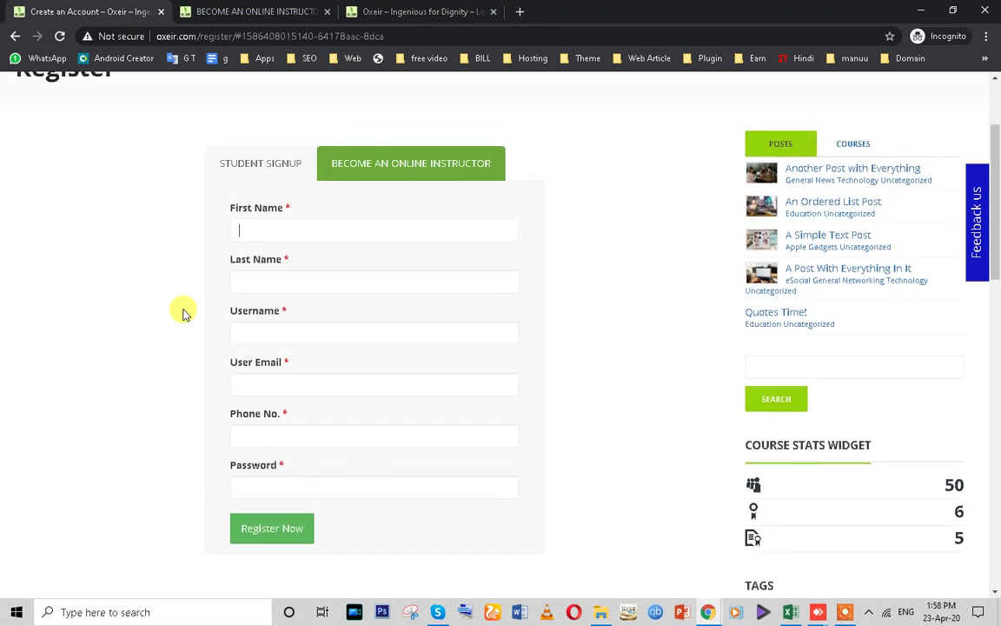
- Fill the instructor form with the new user's name, username, e-mail, phone and password, and submit it
{"action": "left_click", "coordinate": [283, 232]}
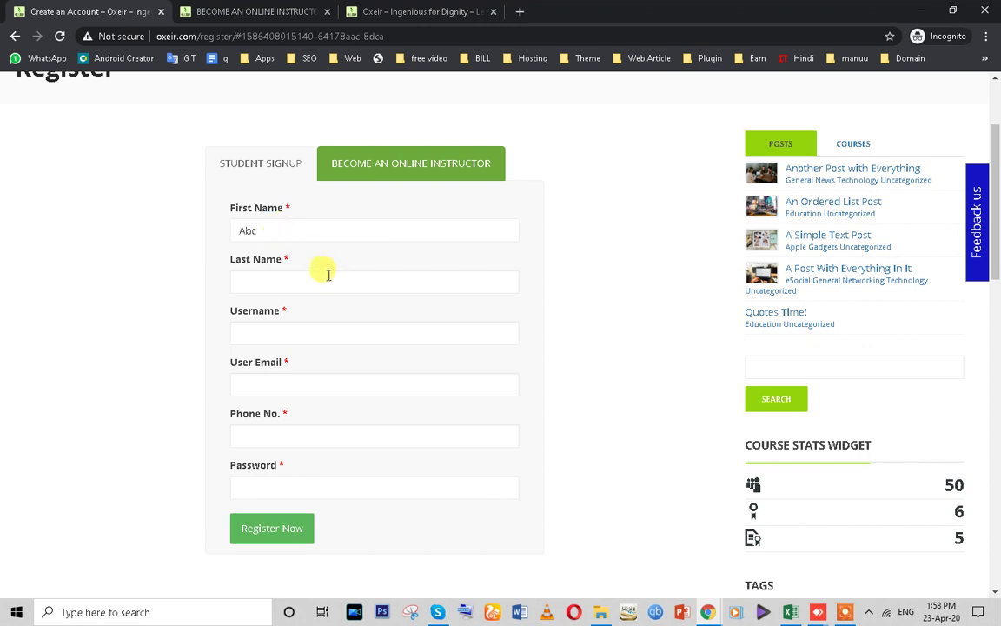
{"action": "left_click", "coordinate": [261, 329]}
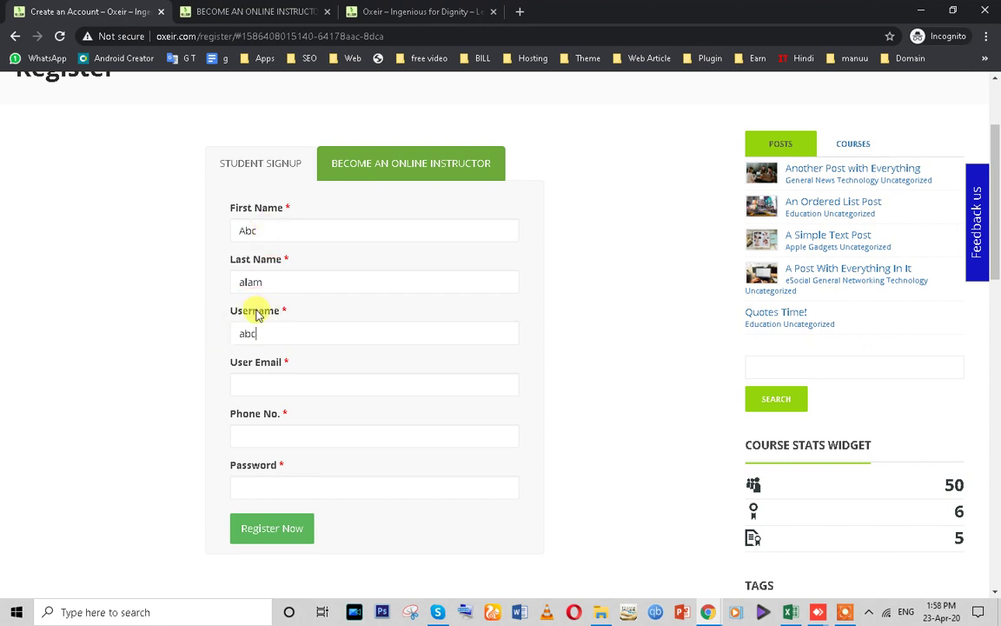
{"action": "left_click", "coordinate": [250, 388]}
{"action": "left_click_drag", "start_coordinate": [290, 339], "coordinate": [145, 342]}
{"action": "key", "text": "ctrl+c"}
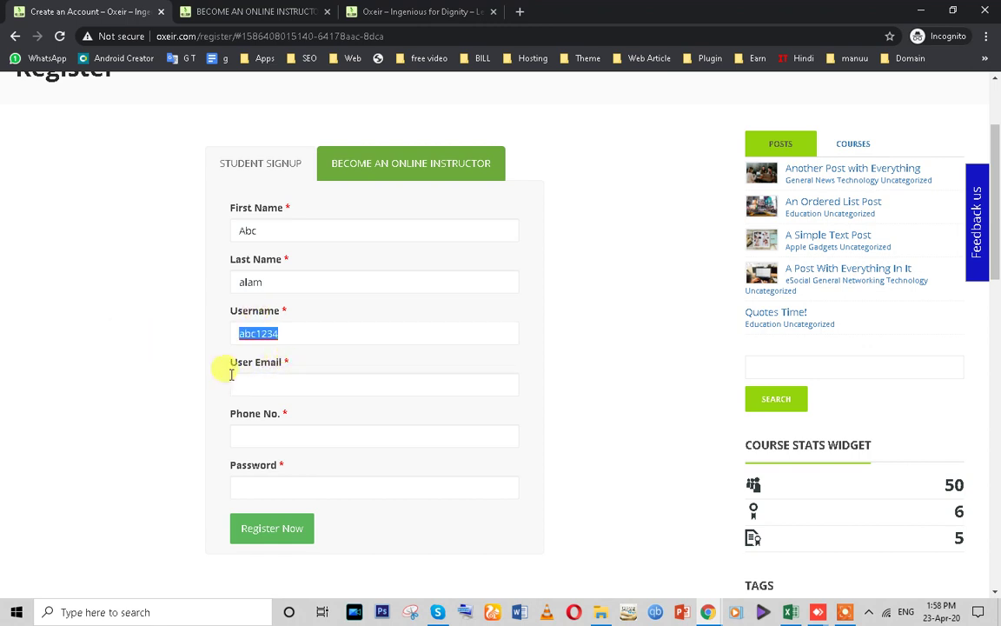
{"action": "left_click", "coordinate": [273, 393]}
{"action": "key", "text": "ctrl+v"}
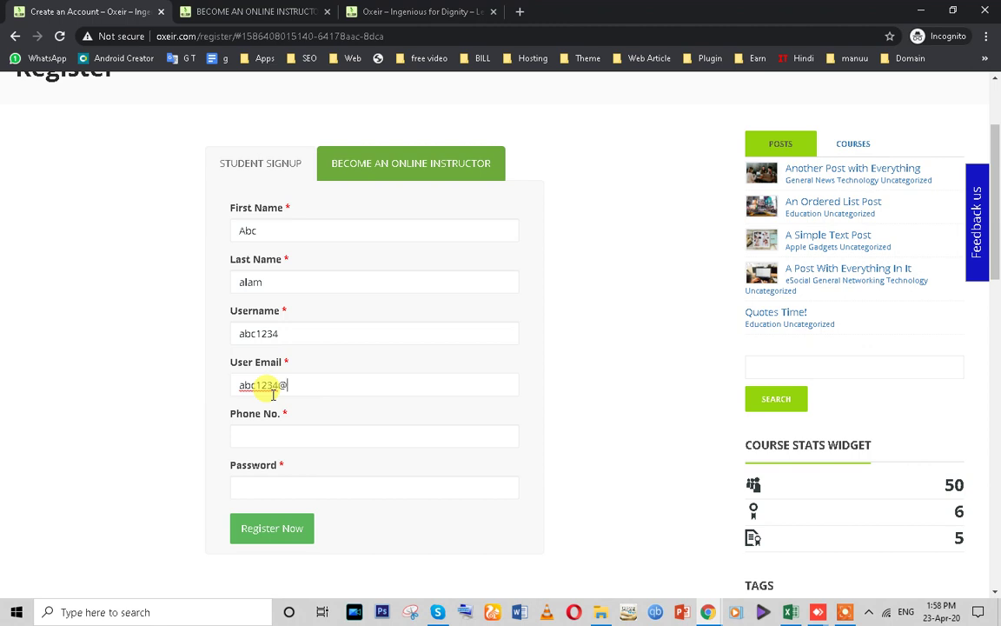
{"action": "key", "text": "BackSpace"}
{"action": "key", "text": "BackSpace"}
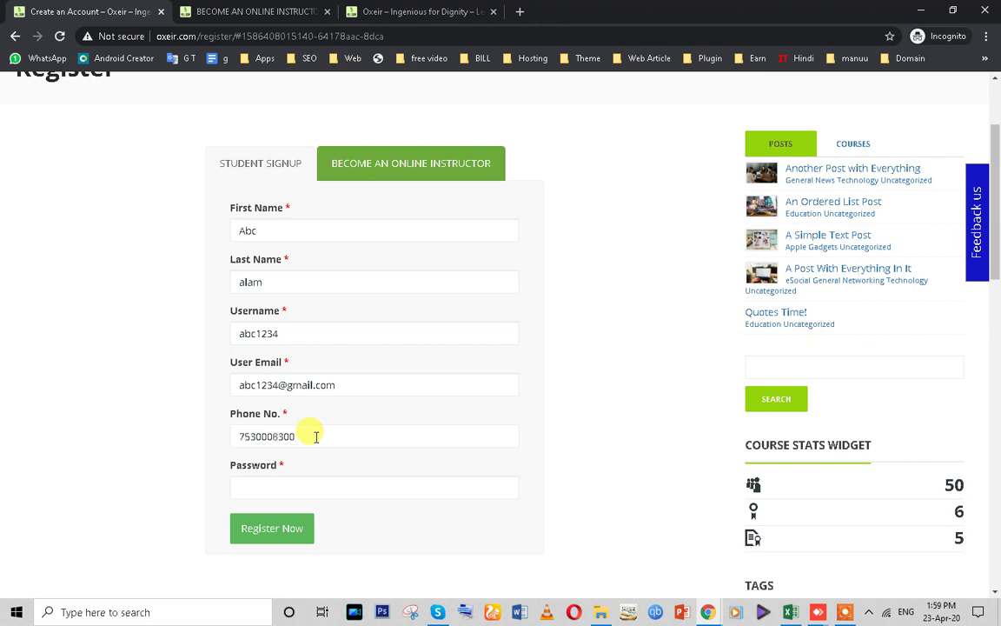
{"action": "left_click", "coordinate": [250, 487]}
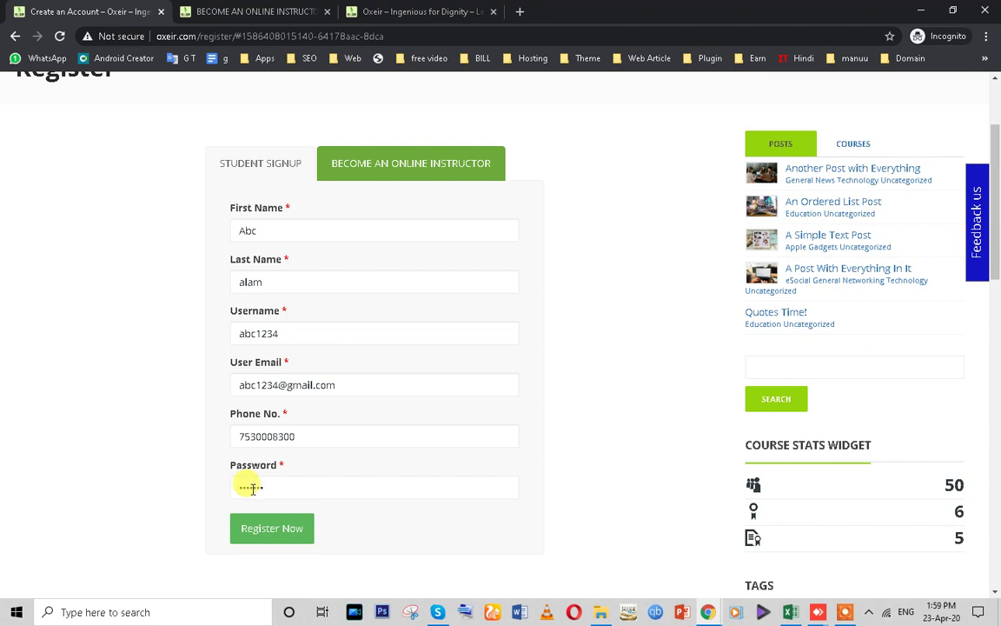
{"action": "left_click", "coordinate": [248, 527]}
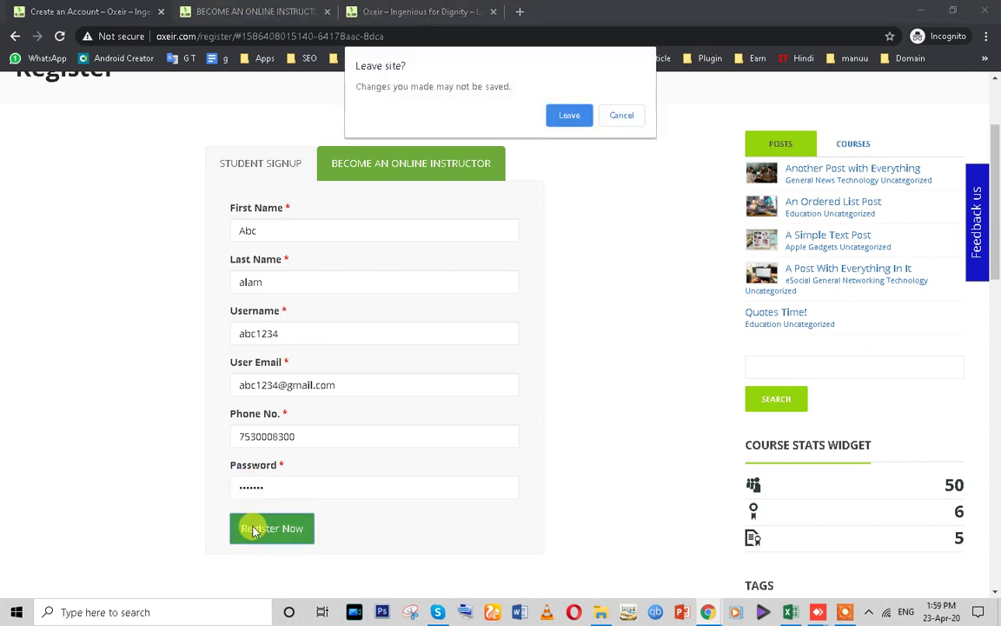
- Confirm Leave so the instructor signup submits, check WordPress admin Users, then return to the reloaded form
{"action": "left_click", "coordinate": [564, 116]}
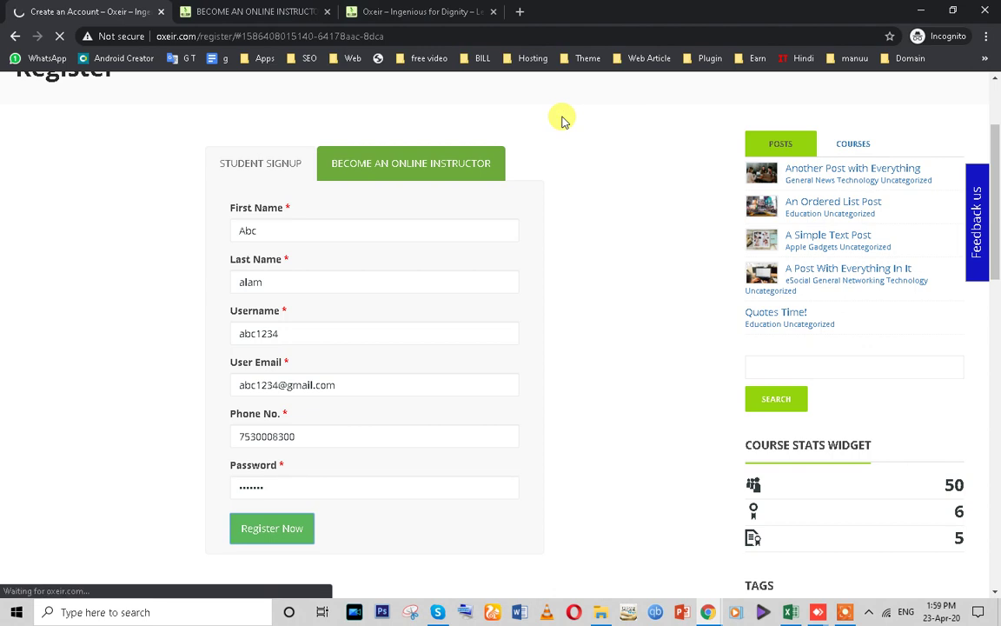
{"action": "triple_click", "coordinate": [305, 384]}
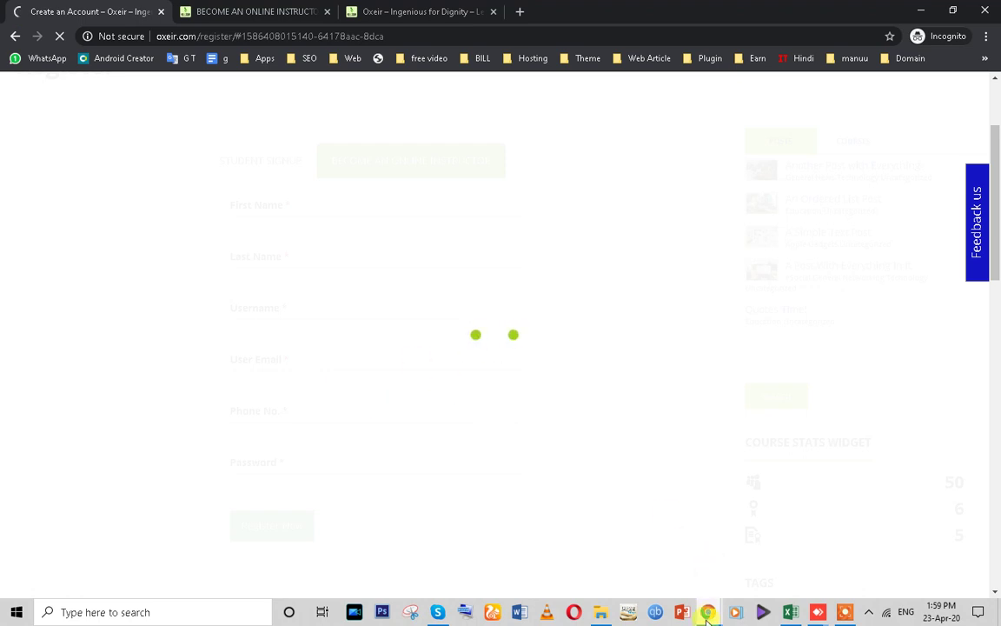
{"action": "left_click", "coordinate": [672, 589]}
{"action": "scroll", "coordinate": [44, 414], "scroll_direction": "down", "scroll_amount": 1}
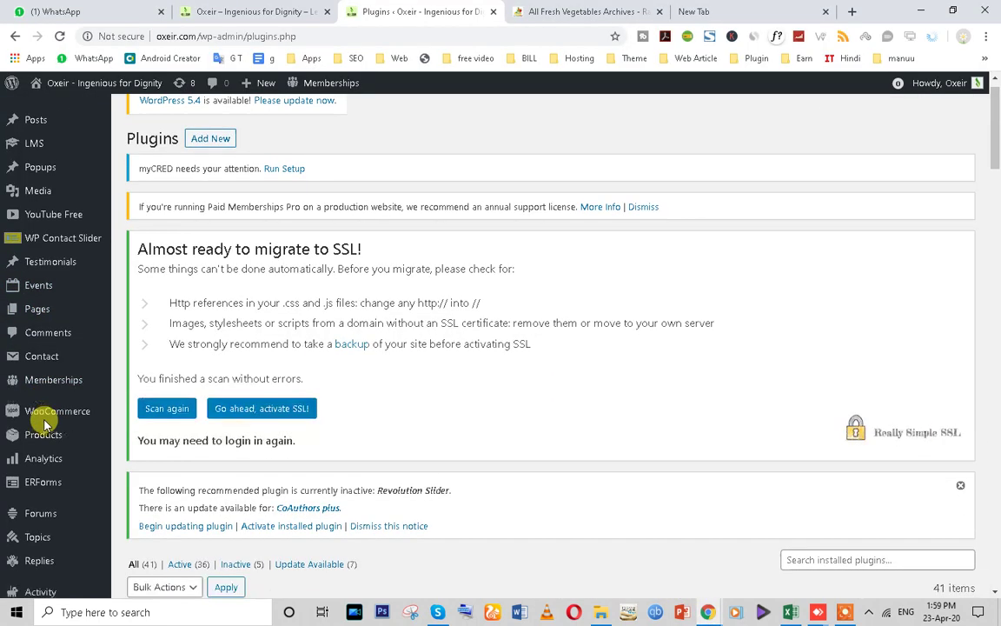
{"action": "scroll", "coordinate": [35, 478], "scroll_direction": "down", "scroll_amount": 5}
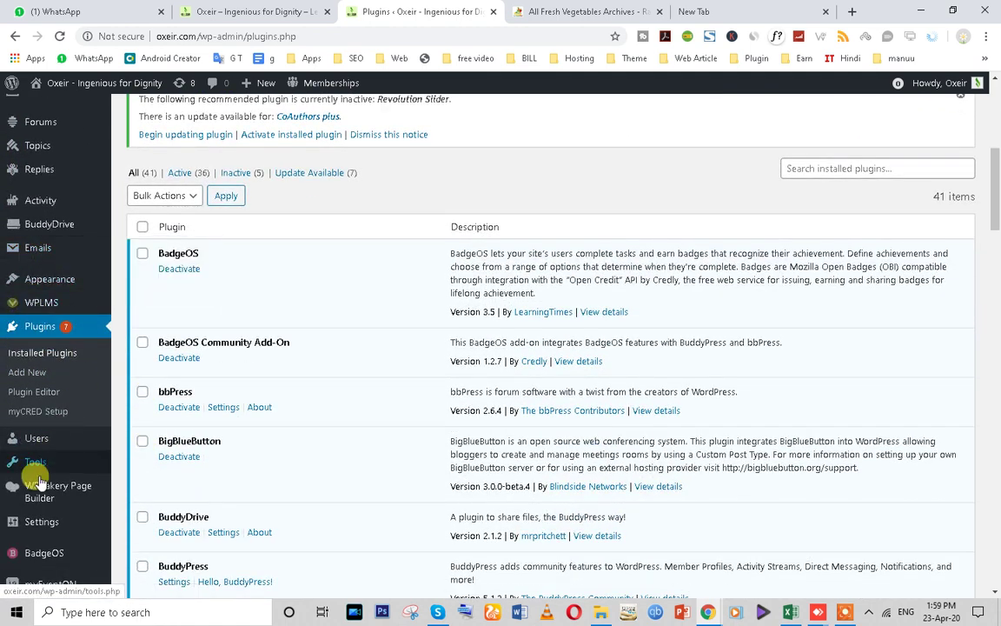
{"action": "left_click", "coordinate": [26, 442]}
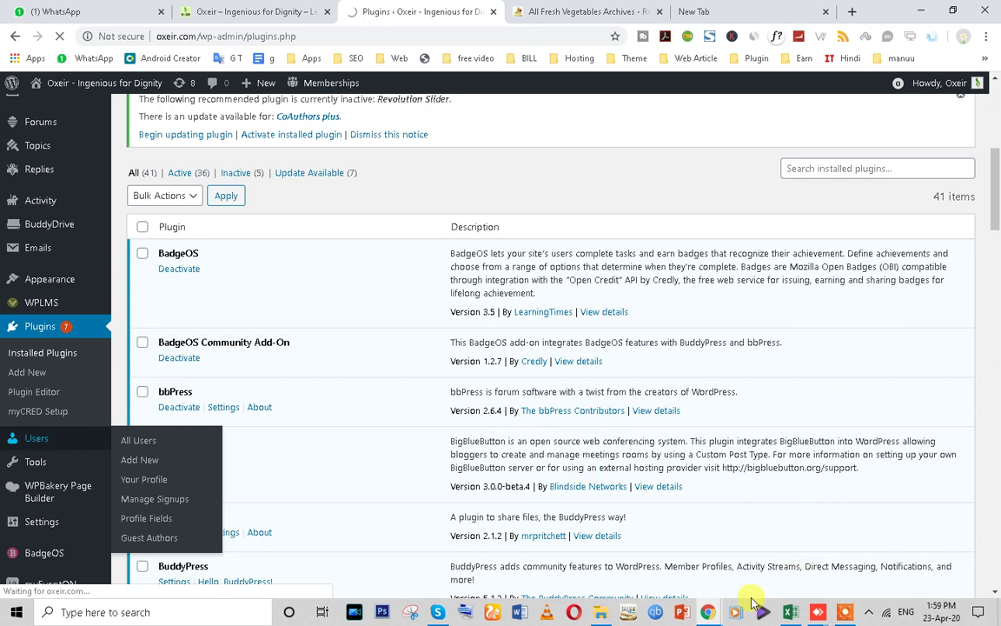
{"action": "key", "text": "alt+Tab"}
{"action": "scroll", "coordinate": [477, 235], "scroll_direction": "up", "scroll_amount": 1}
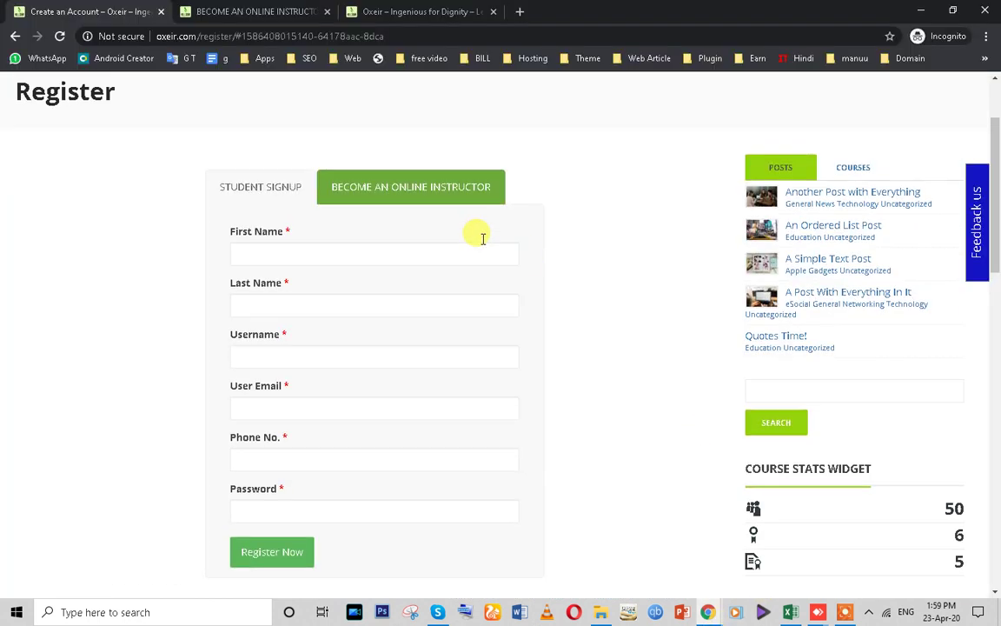
- Scroll through the Register page, checking the password, e-mail and username signup fields
{"action": "scroll", "coordinate": [445, 317], "scroll_direction": "down", "scroll_amount": 3}
{"action": "scroll", "coordinate": [445, 397], "scroll_direction": "down", "scroll_amount": 2}
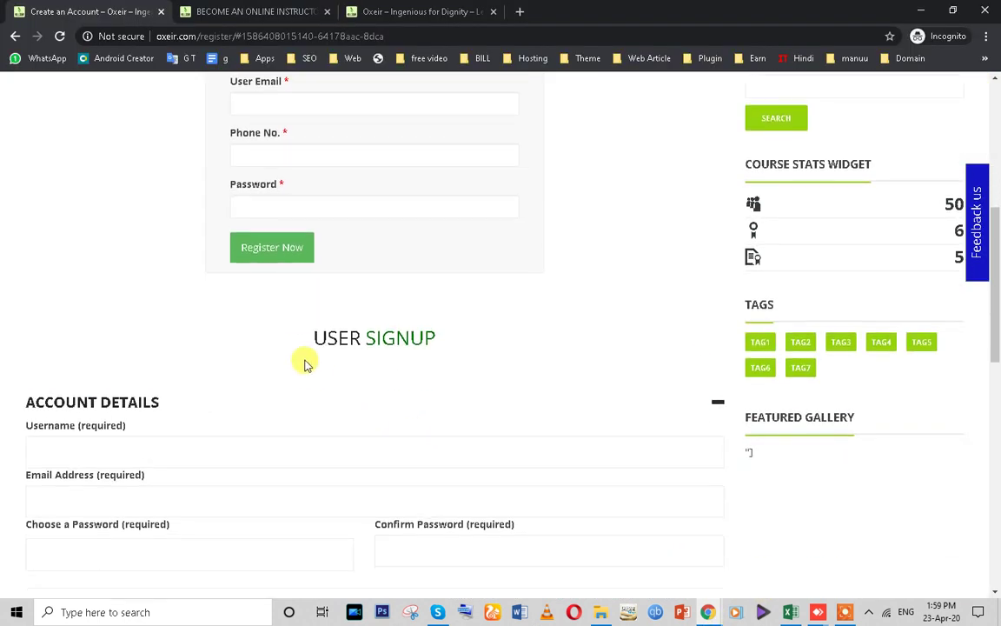
{"action": "left_click_drag", "start_coordinate": [302, 342], "coordinate": [453, 343]}
{"action": "scroll", "coordinate": [453, 343], "scroll_direction": "down", "scroll_amount": 4}
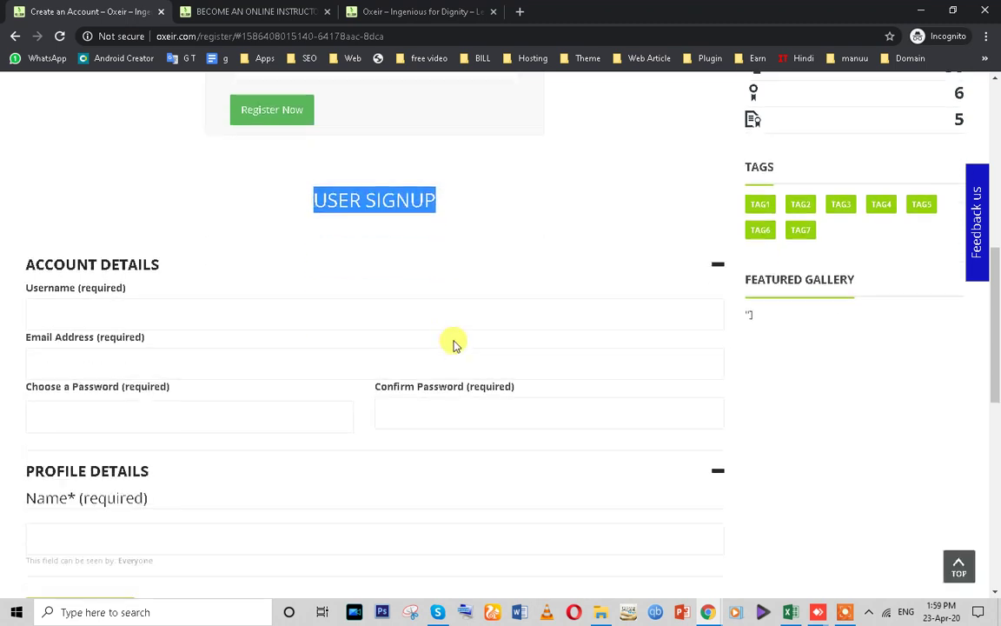
{"action": "scroll", "coordinate": [131, 359], "scroll_direction": "down", "scroll_amount": 1}
{"action": "scroll", "coordinate": [129, 361], "scroll_direction": "up", "scroll_amount": 1}
{"action": "left_click", "coordinate": [103, 283]}
{"action": "left_click", "coordinate": [415, 267]}
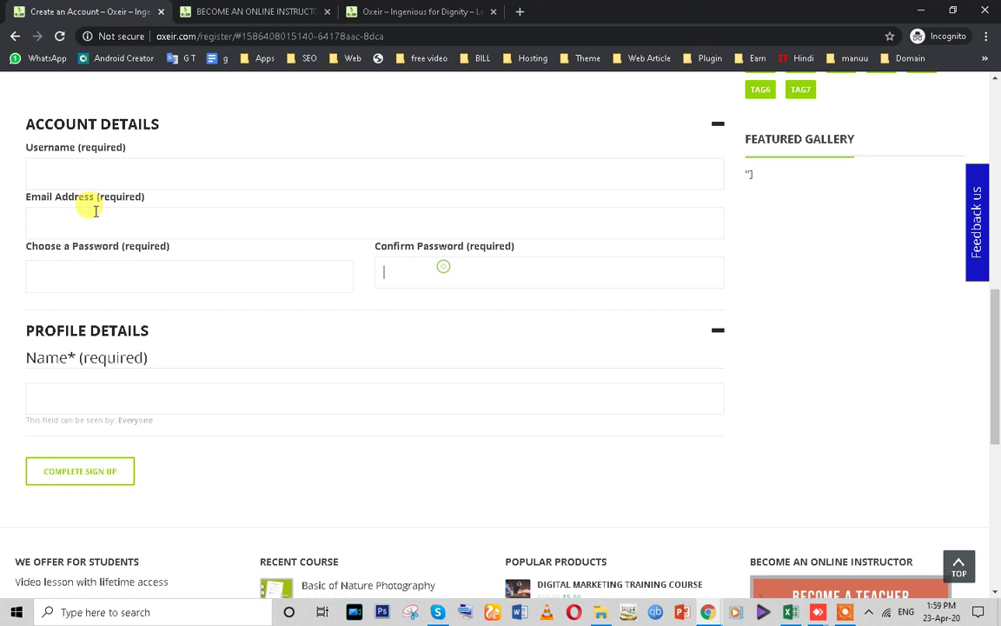
{"action": "left_click", "coordinate": [87, 222]}
{"action": "scroll", "coordinate": [192, 341], "scroll_direction": "up", "scroll_amount": 3}
{"action": "left_click", "coordinate": [113, 375]}
{"action": "scroll", "coordinate": [122, 376], "scroll_direction": "up", "scroll_amount": 5}
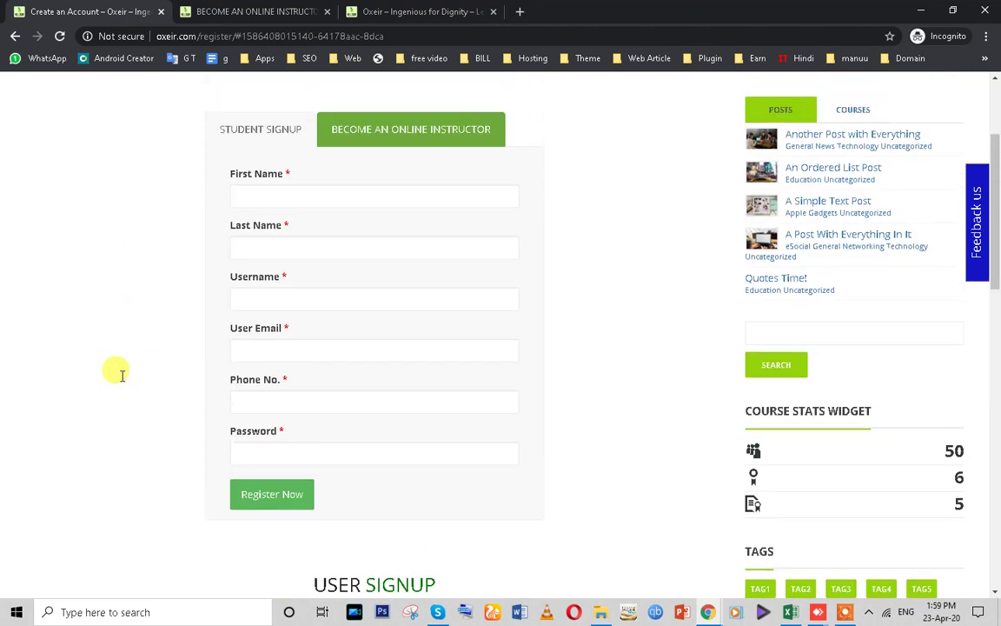
- Show the Become an Online Instructor form, then bring up the WordPress admin Users list
{"action": "right_click", "coordinate": [376, 235]}
{"action": "left_click", "coordinate": [258, 238]}
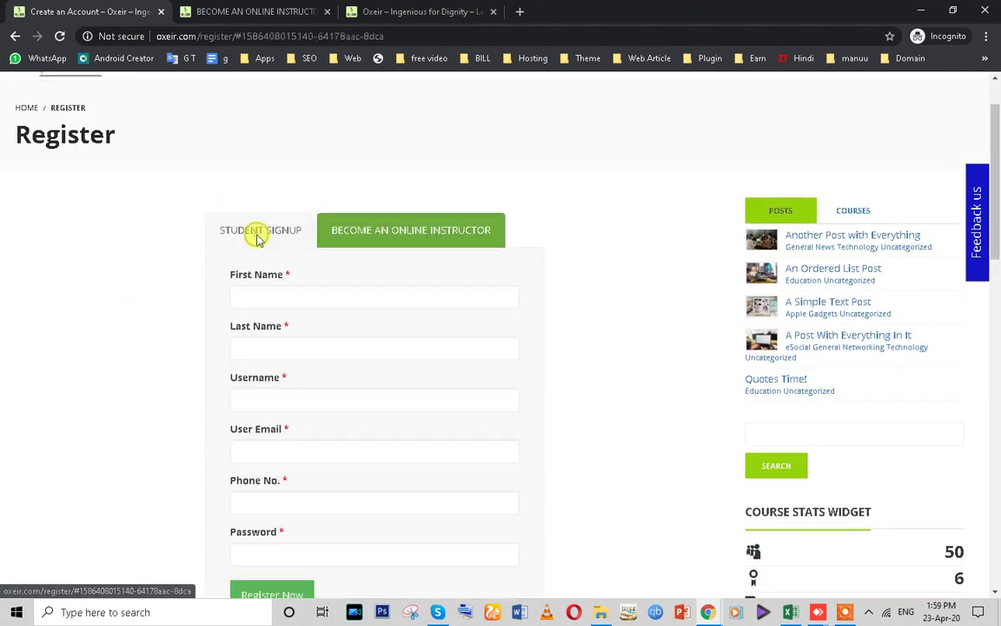
{"action": "mouse_move", "coordinate": [708, 612]}
{"action": "left_click", "coordinate": [665, 575]}
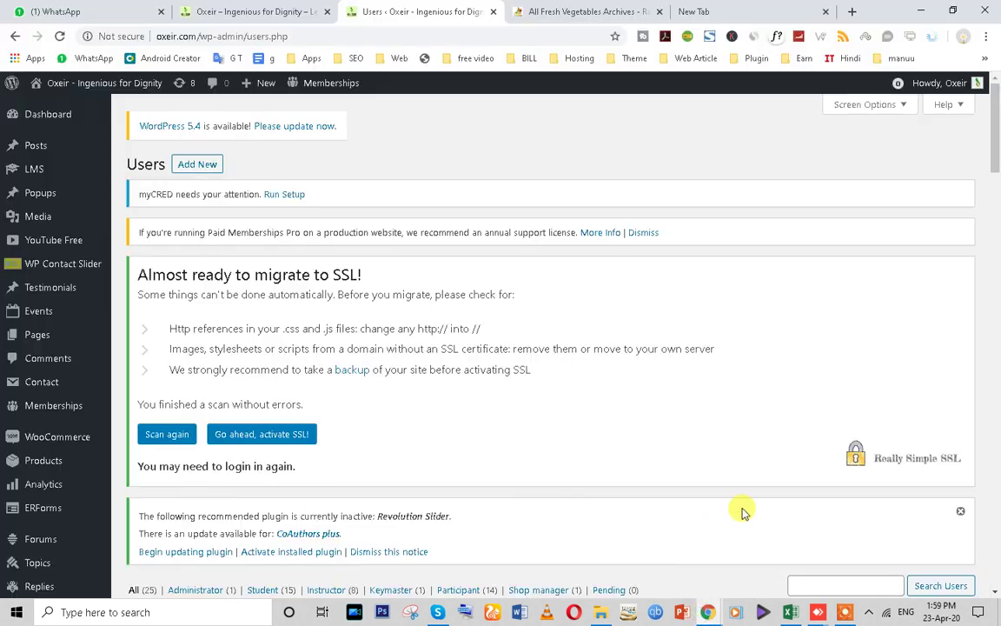
{"action": "scroll", "coordinate": [301, 380], "scroll_direction": "down", "scroll_amount": 5}
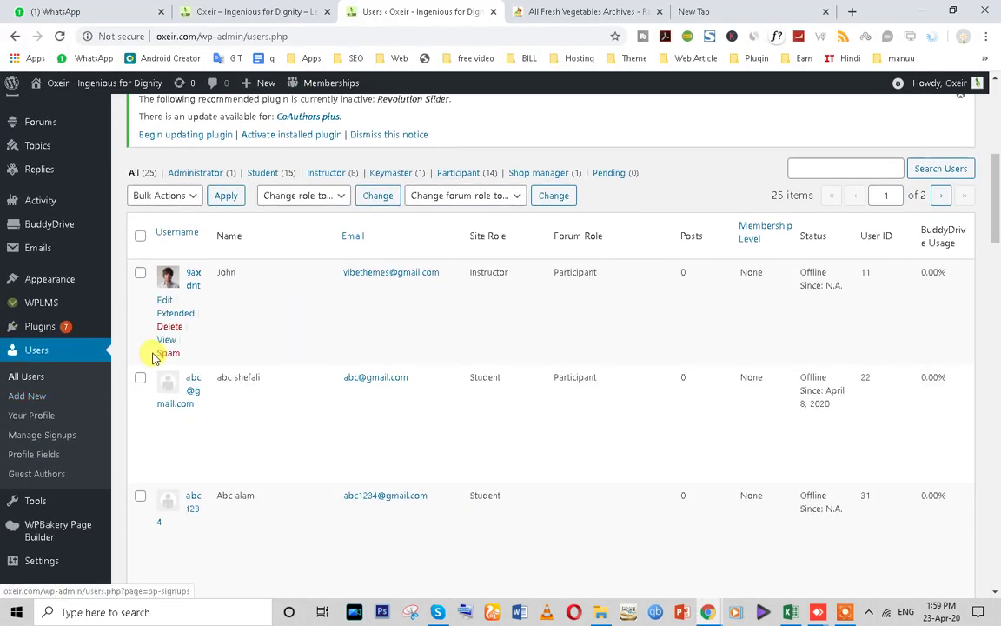
{"action": "scroll", "coordinate": [152, 351], "scroll_direction": "up", "scroll_amount": 1}
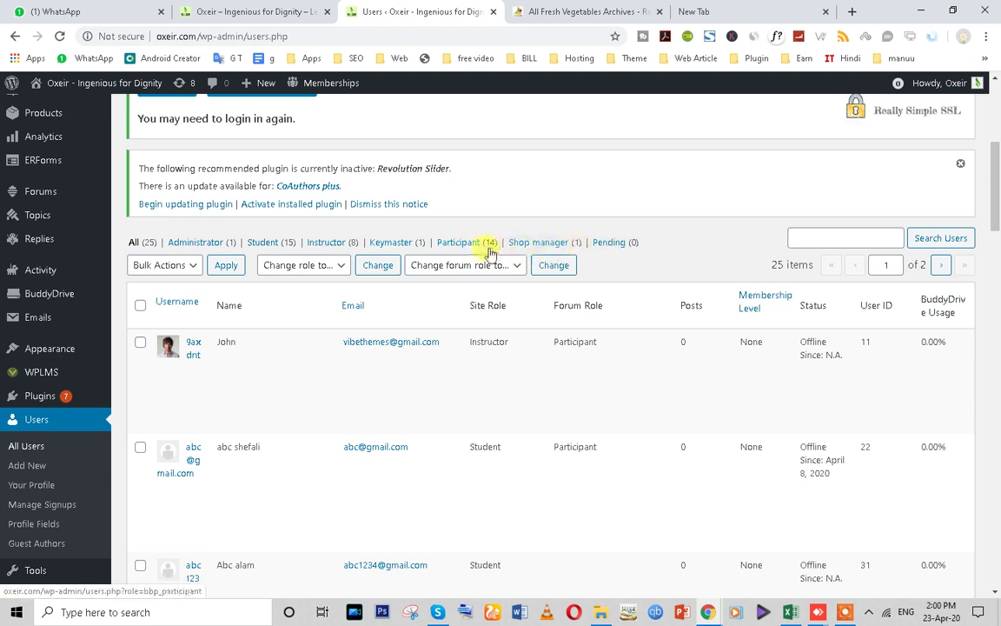
{"action": "left_click", "coordinate": [604, 244]}
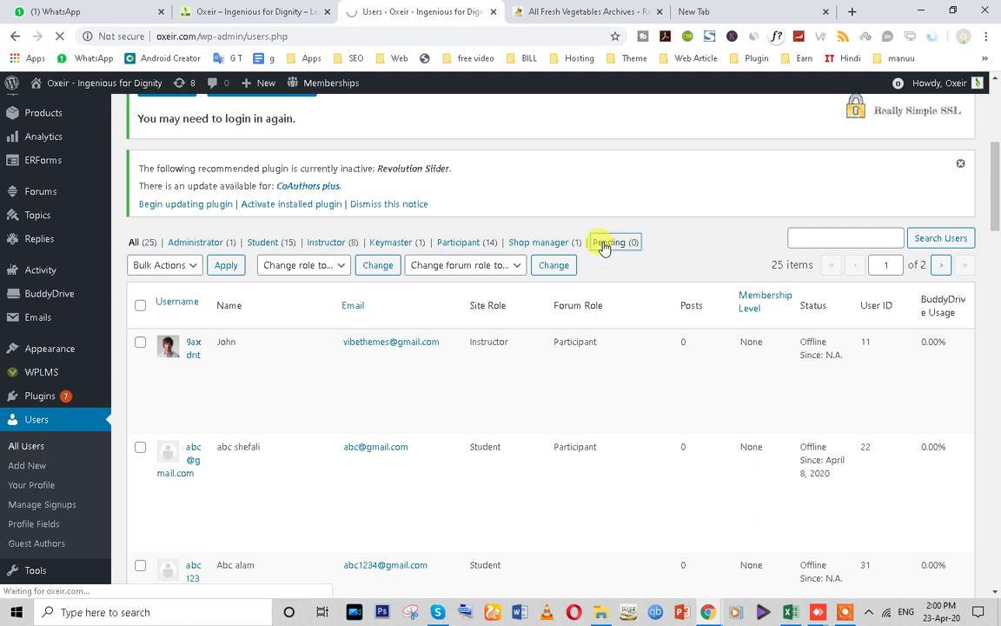
{"action": "scroll", "coordinate": [212, 474], "scroll_direction": "down", "scroll_amount": 7}
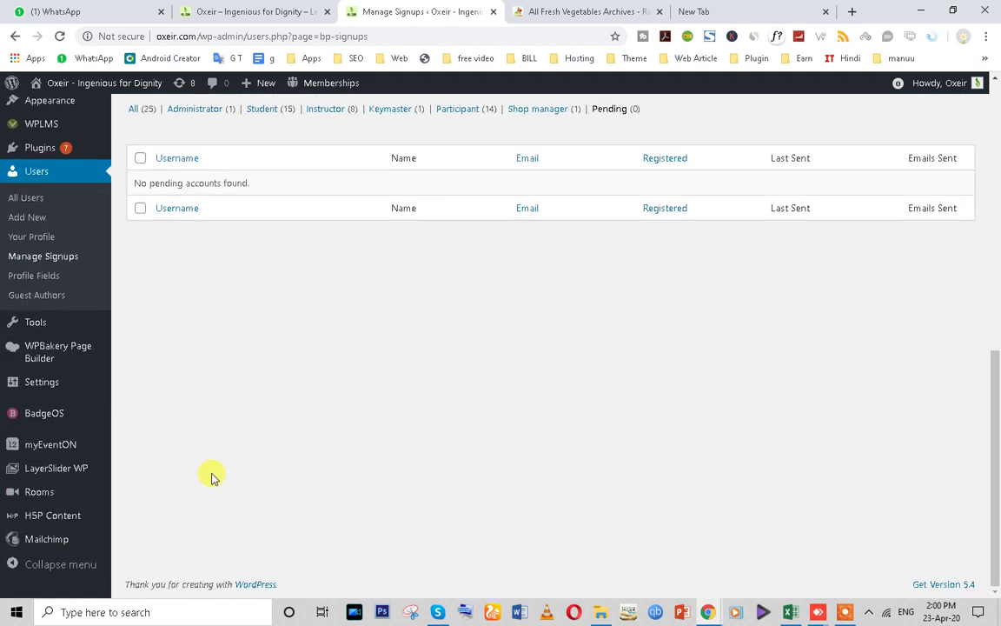
{"action": "scroll", "coordinate": [212, 473], "scroll_direction": "up", "scroll_amount": 5}
{"action": "left_click", "coordinate": [28, 522]}
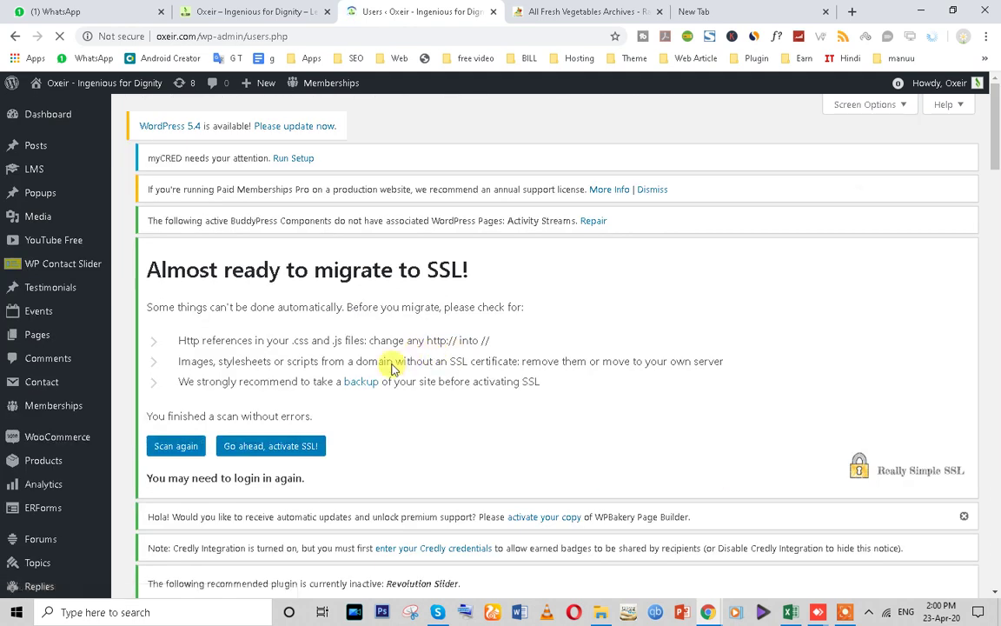
{"action": "scroll", "coordinate": [393, 367], "scroll_direction": "down", "scroll_amount": 6}
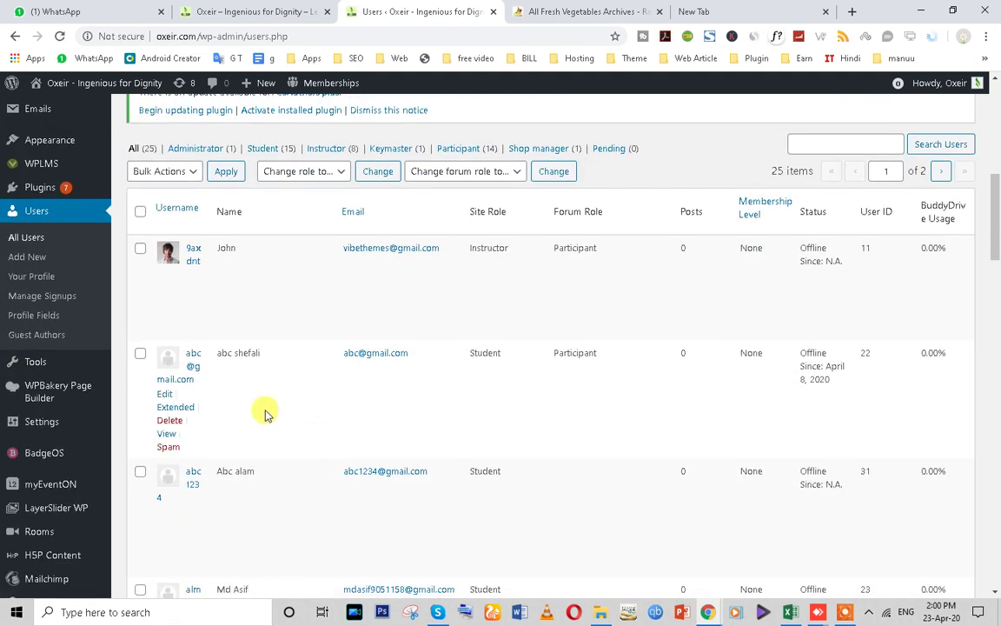
{"action": "scroll", "coordinate": [398, 335], "scroll_direction": "down", "scroll_amount": 2}
{"action": "scroll", "coordinate": [226, 286], "scroll_direction": "up", "scroll_amount": 2}
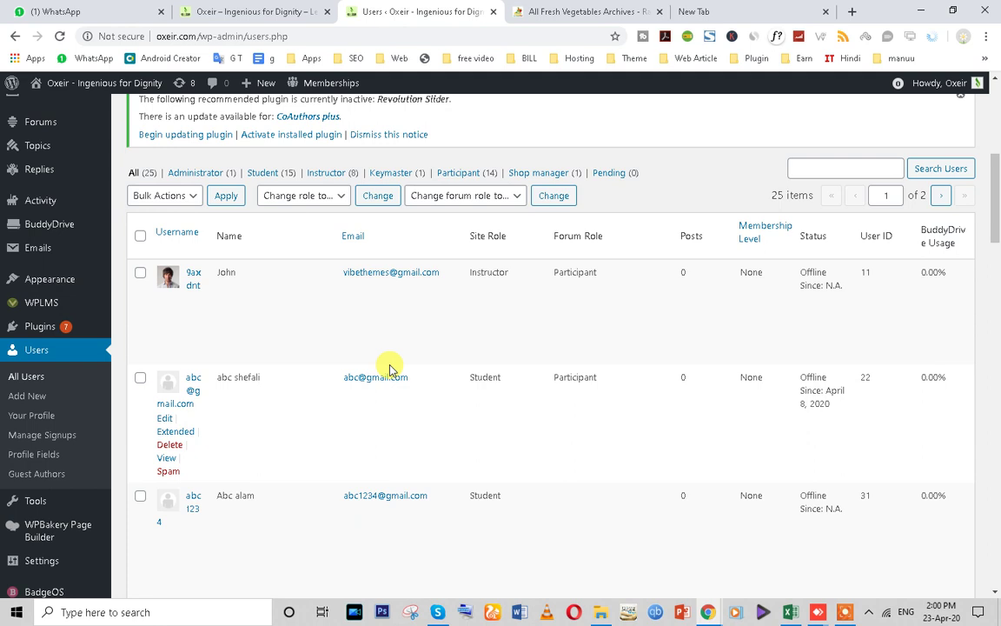
{"action": "left_click_drag", "start_coordinate": [342, 380], "coordinate": [408, 386]}
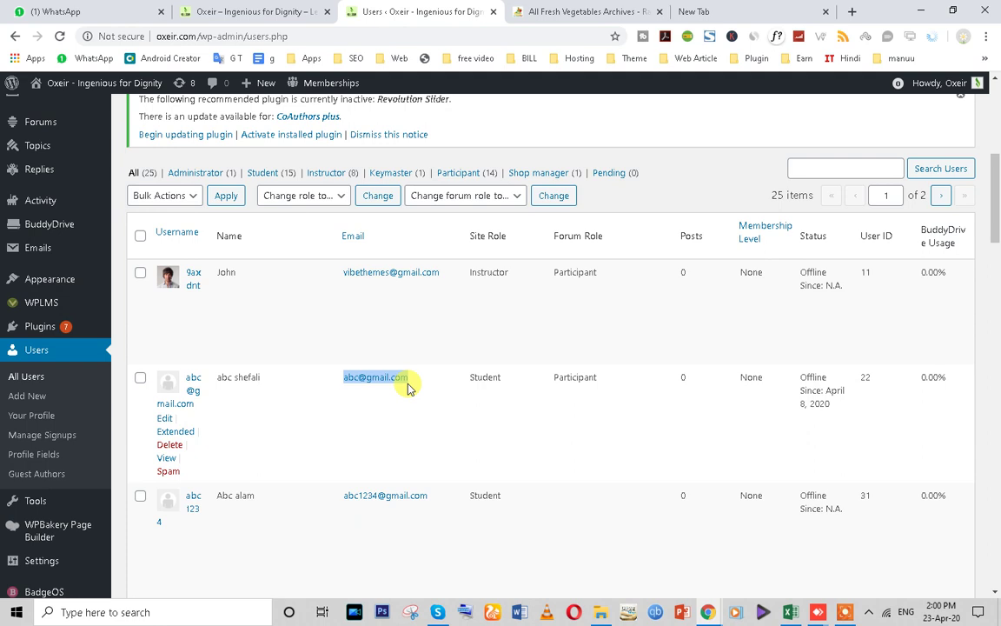
{"action": "left_click_drag", "start_coordinate": [469, 379], "coordinate": [504, 383]}
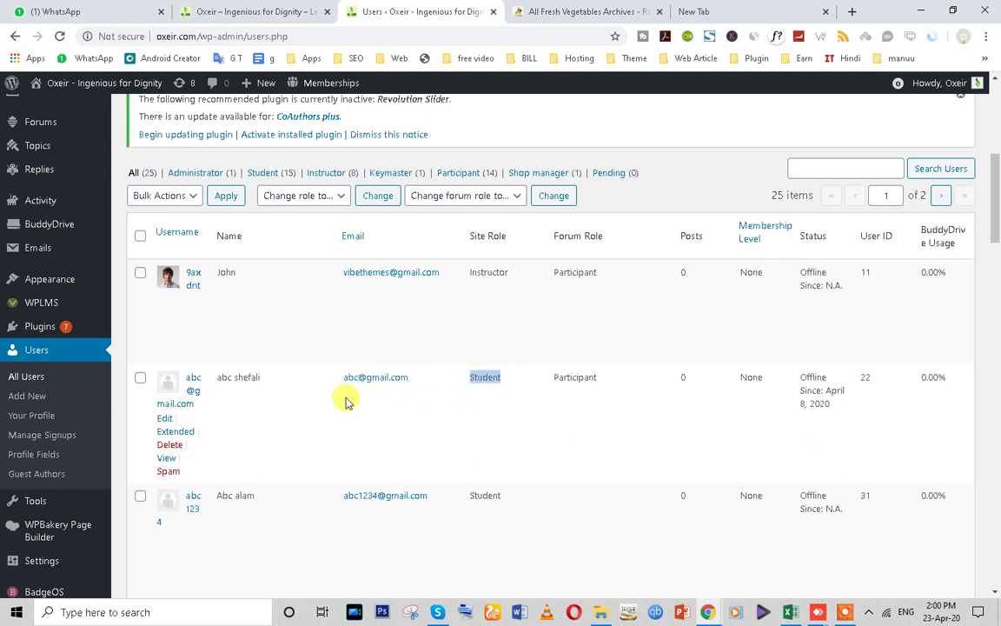
- Open the second user's profile and replace the generated password with a new custom one
{"action": "left_click", "coordinate": [164, 420]}
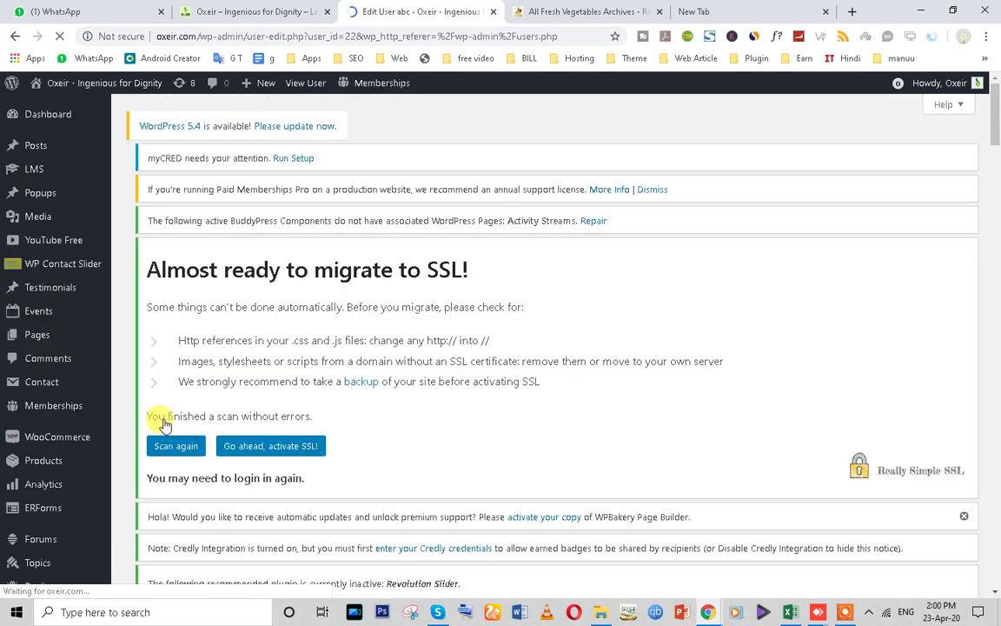
{"action": "scroll", "coordinate": [331, 426], "scroll_direction": "down", "scroll_amount": 15}
{"action": "scroll", "coordinate": [335, 432], "scroll_direction": "down", "scroll_amount": 5}
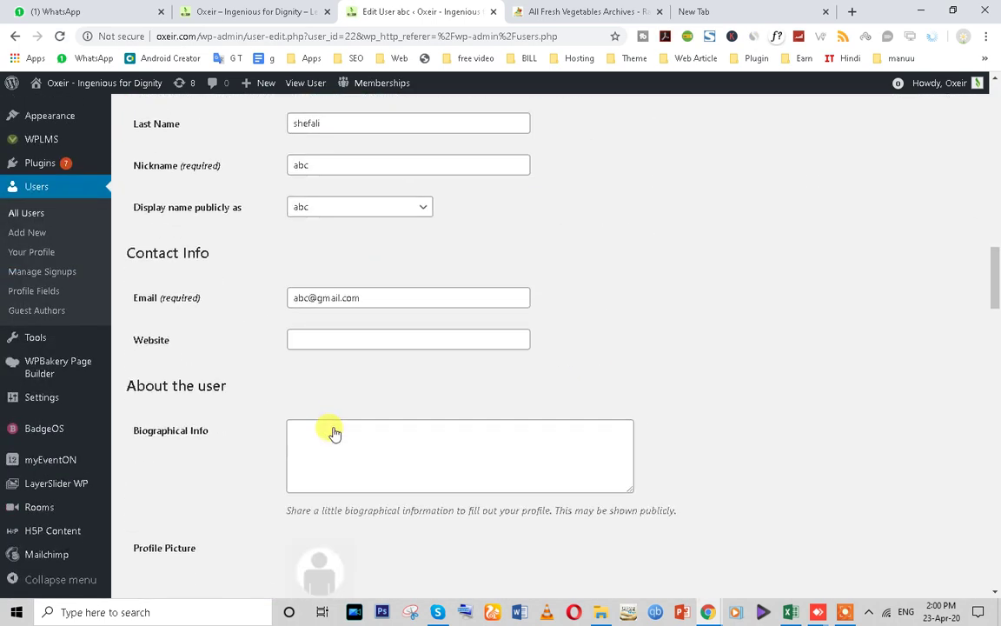
{"action": "scroll", "coordinate": [334, 427], "scroll_direction": "down", "scroll_amount": 3}
{"action": "scroll", "coordinate": [330, 424], "scroll_direction": "down", "scroll_amount": 3}
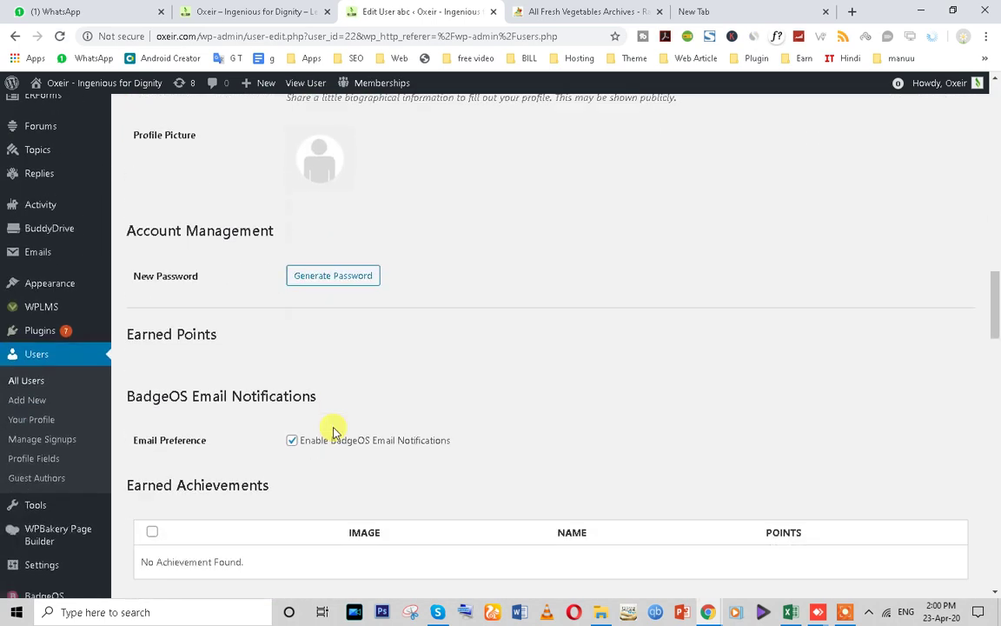
{"action": "left_click", "coordinate": [325, 272]}
{"action": "left_click_drag", "start_coordinate": [424, 271], "coordinate": [259, 272]}
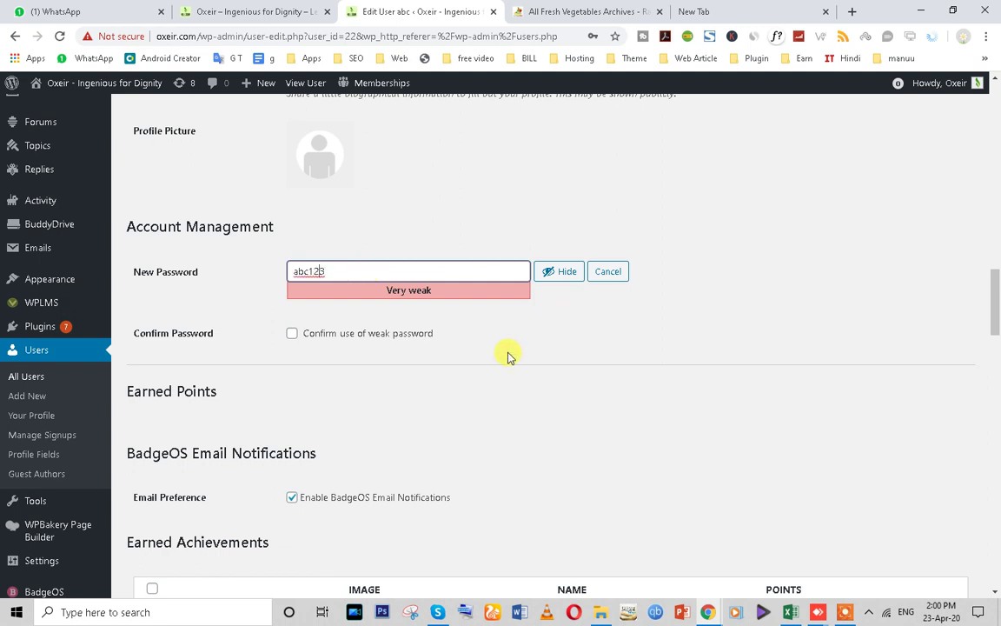
{"action": "key", "text": "Left"}
{"action": "key", "text": "Left"}
{"action": "key", "text": "Left"}
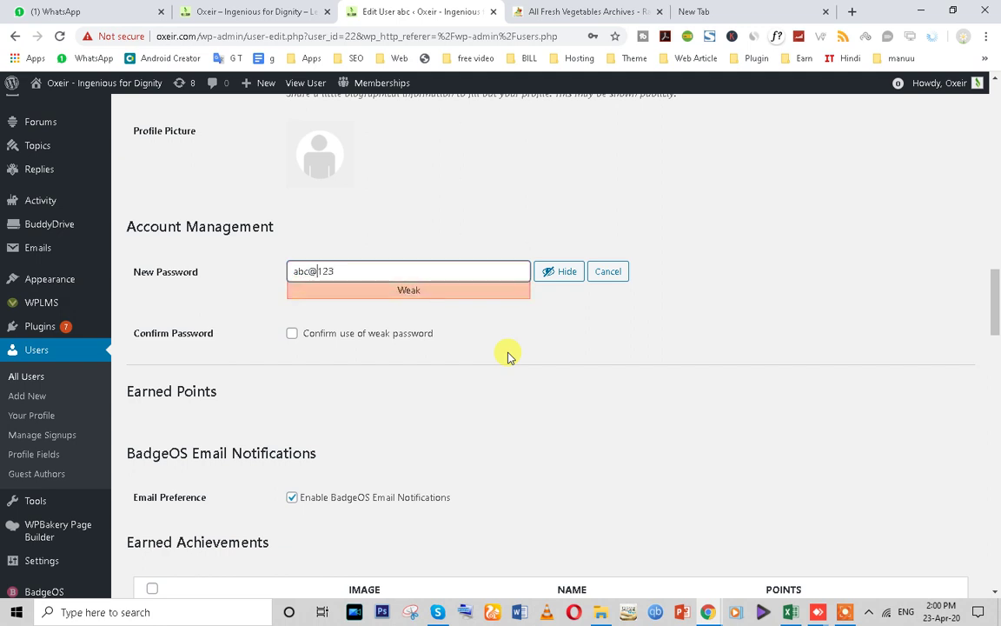
- Confirm use of the weak password and save the profile with Update User
{"action": "scroll", "coordinate": [440, 291], "scroll_direction": "down", "scroll_amount": 3}
{"action": "scroll", "coordinate": [422, 326], "scroll_direction": "down", "scroll_amount": 4}
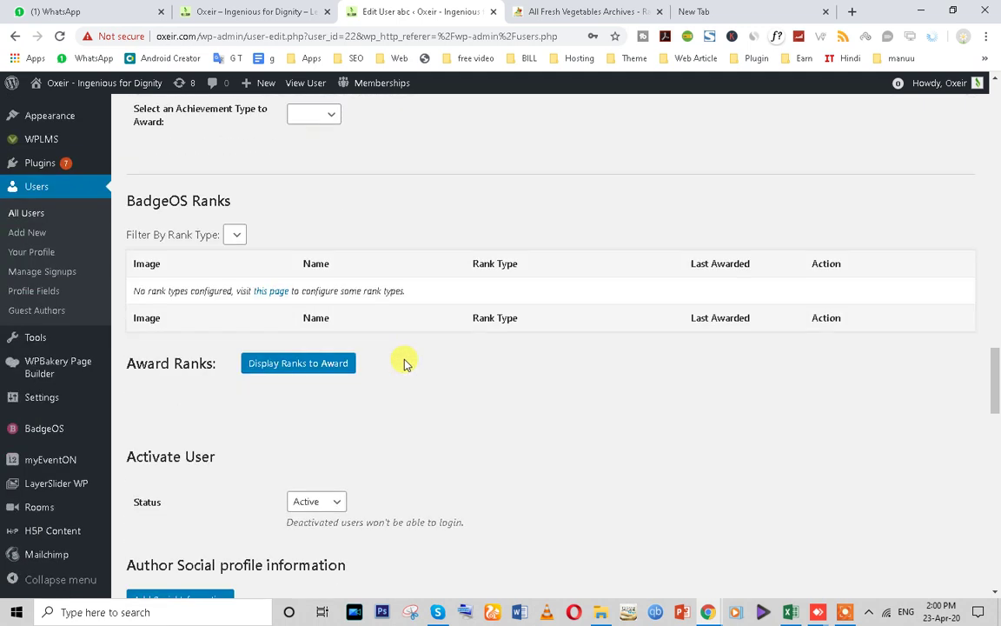
{"action": "scroll", "coordinate": [269, 431], "scroll_direction": "down", "scroll_amount": 3}
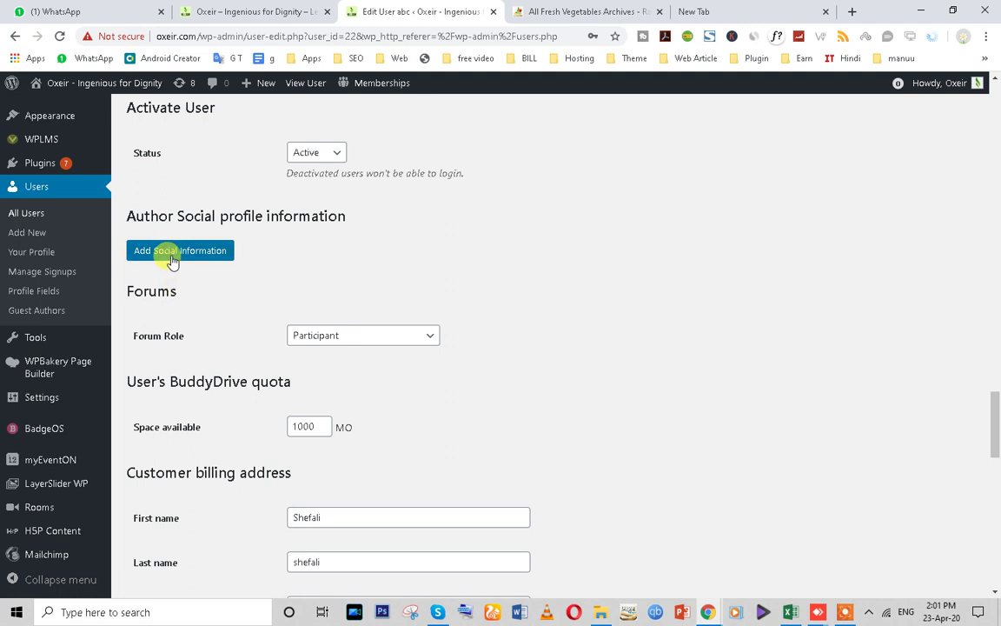
{"action": "scroll", "coordinate": [224, 441], "scroll_direction": "down", "scroll_amount": 10}
{"action": "left_click", "coordinate": [158, 509]}
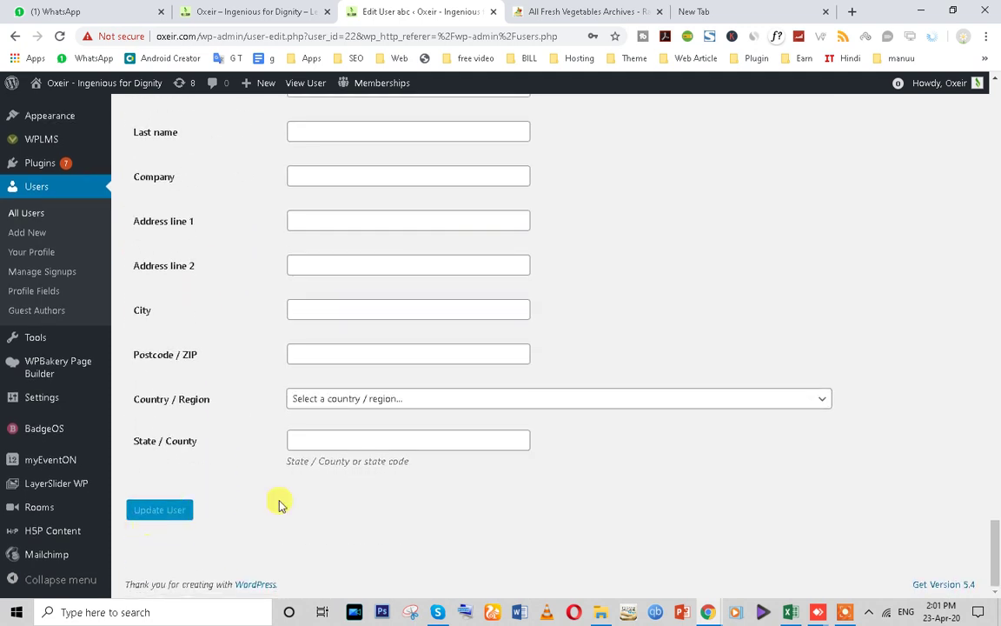
{"action": "scroll", "coordinate": [637, 492], "scroll_direction": "up", "scroll_amount": 20}
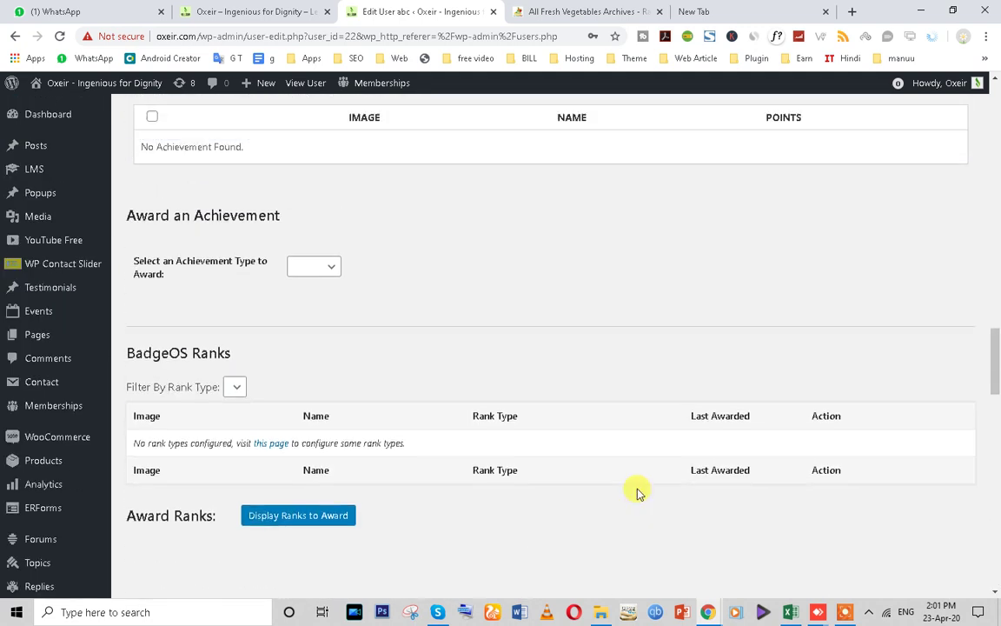
{"action": "scroll", "coordinate": [637, 492], "scroll_direction": "up", "scroll_amount": 5}
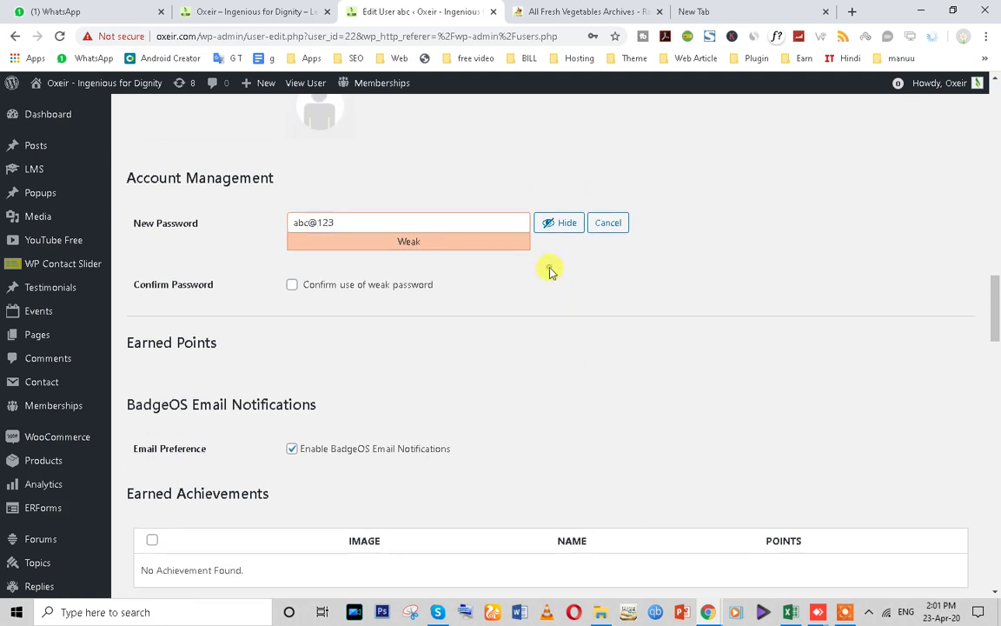
{"action": "left_click", "coordinate": [292, 285]}
{"action": "scroll", "coordinate": [556, 320], "scroll_direction": "down", "scroll_amount": 20}
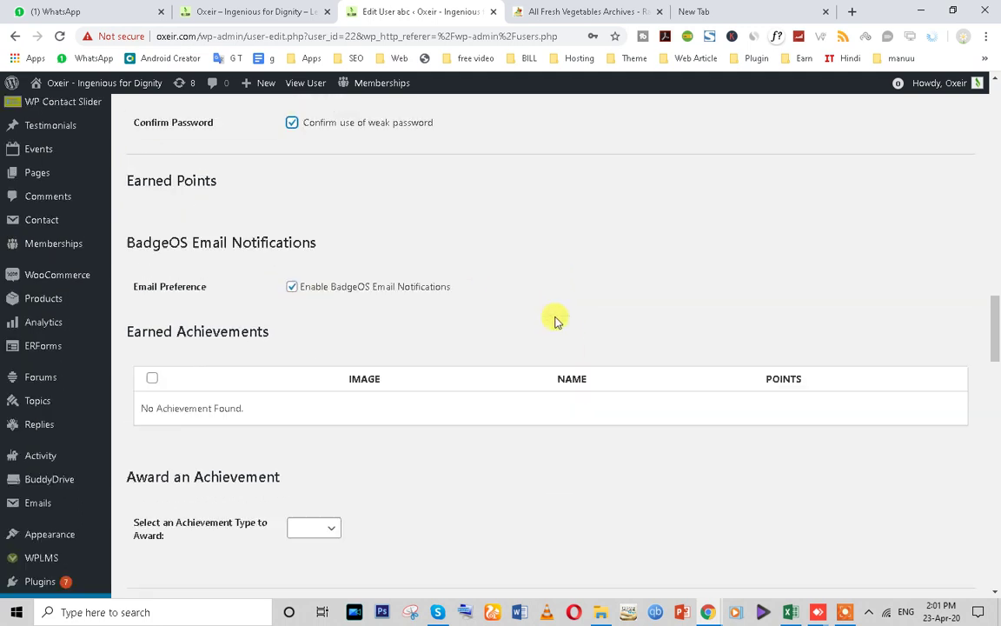
{"action": "scroll", "coordinate": [215, 535], "scroll_direction": "down", "scroll_amount": 3}
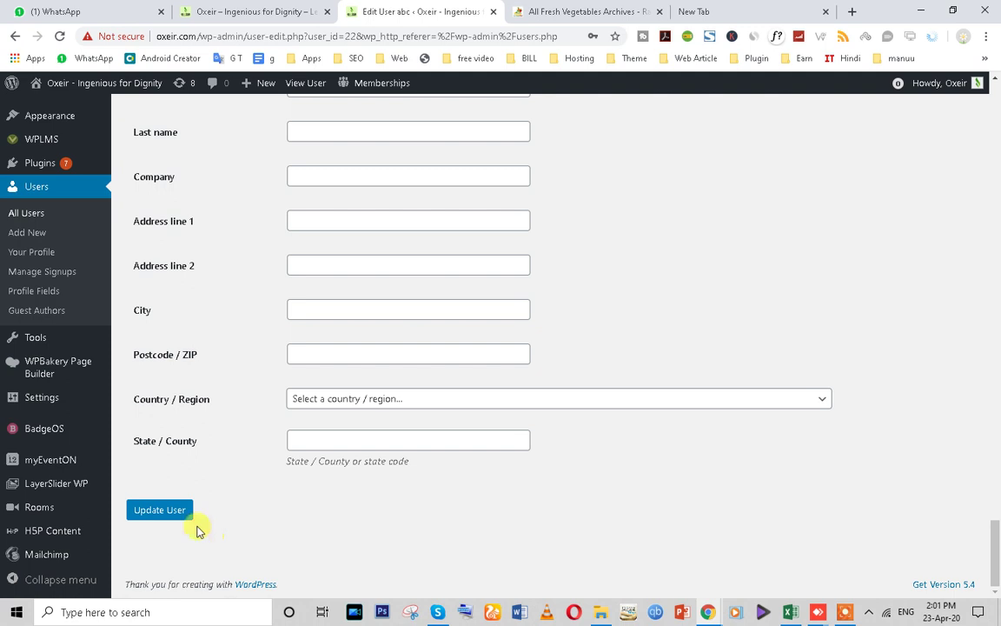
{"action": "left_click", "coordinate": [157, 516]}
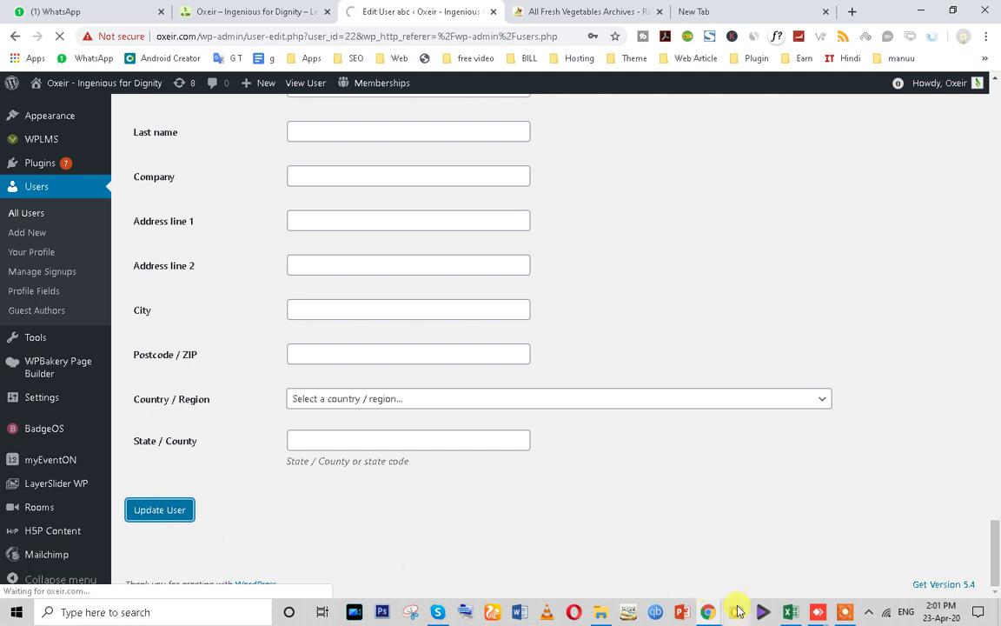
- Log into the Oxeir site in the incognito window with the new account's username and password
{"action": "mouse_move", "coordinate": [709, 608]}
{"action": "left_click", "coordinate": [757, 588]}
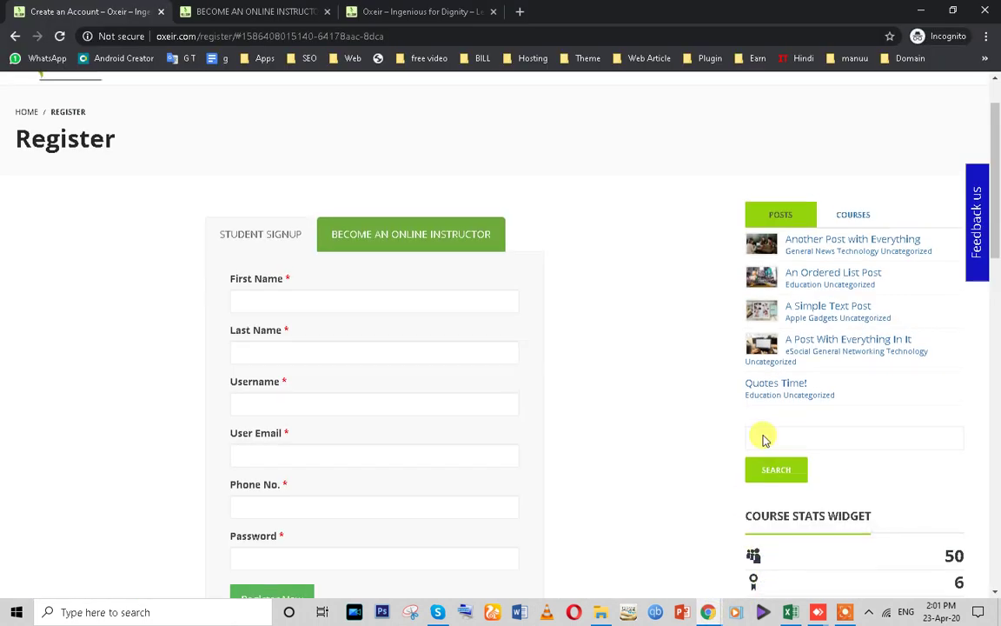
{"action": "scroll", "coordinate": [563, 393], "scroll_direction": "up", "scroll_amount": 1}
{"action": "left_click", "coordinate": [918, 83]}
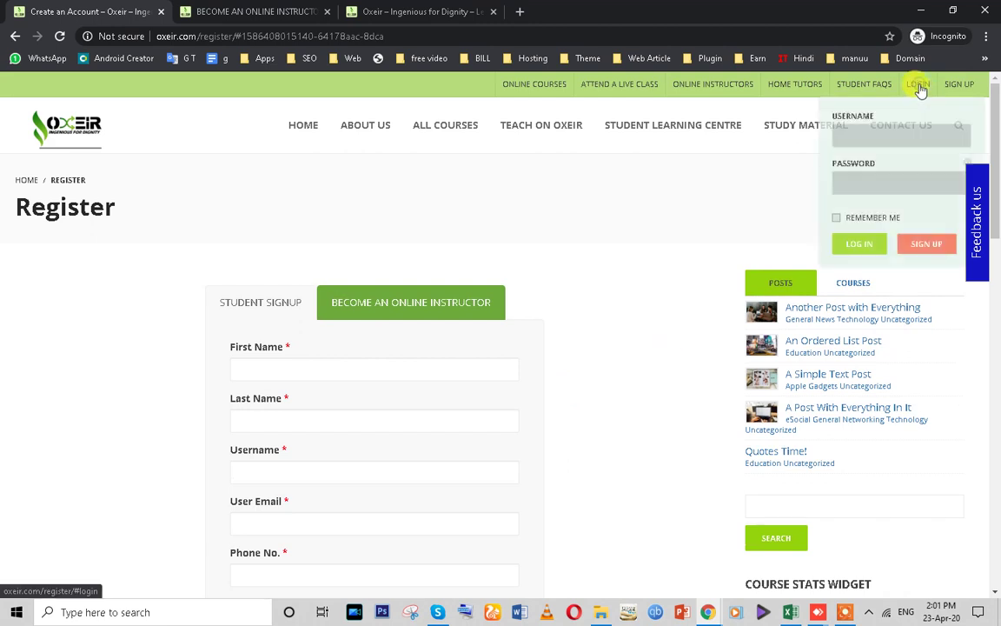
{"action": "left_click", "coordinate": [865, 136]}
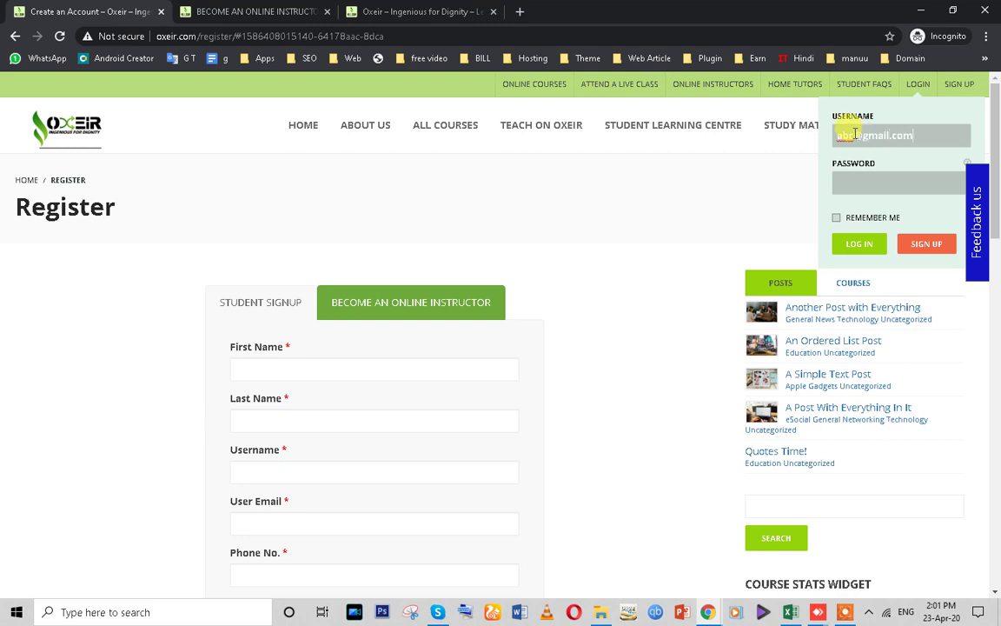
{"action": "left_click_drag", "start_coordinate": [864, 136], "coordinate": [822, 138]}
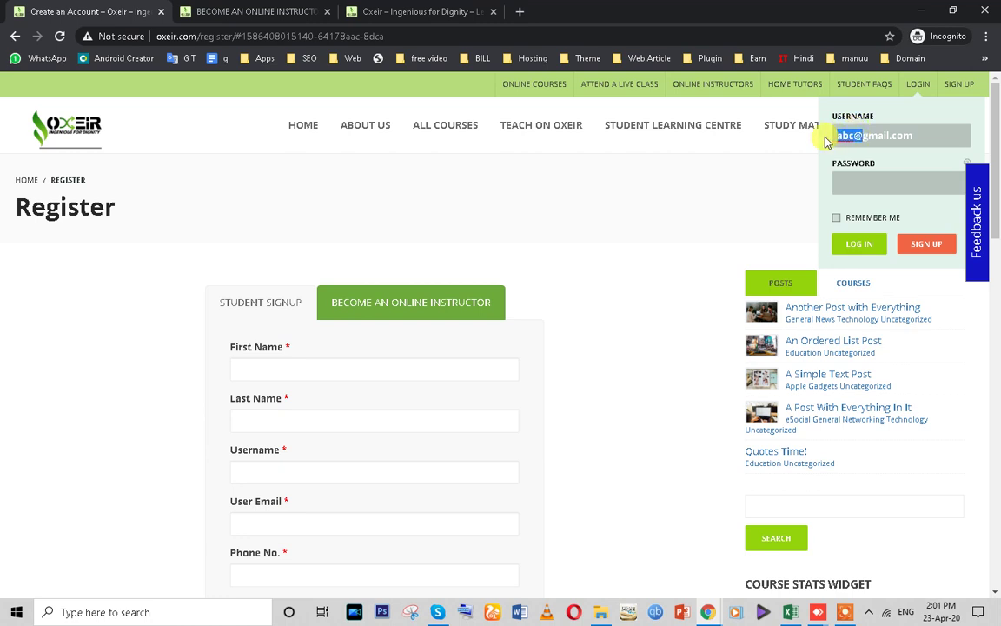
{"action": "left_click", "coordinate": [867, 184]}
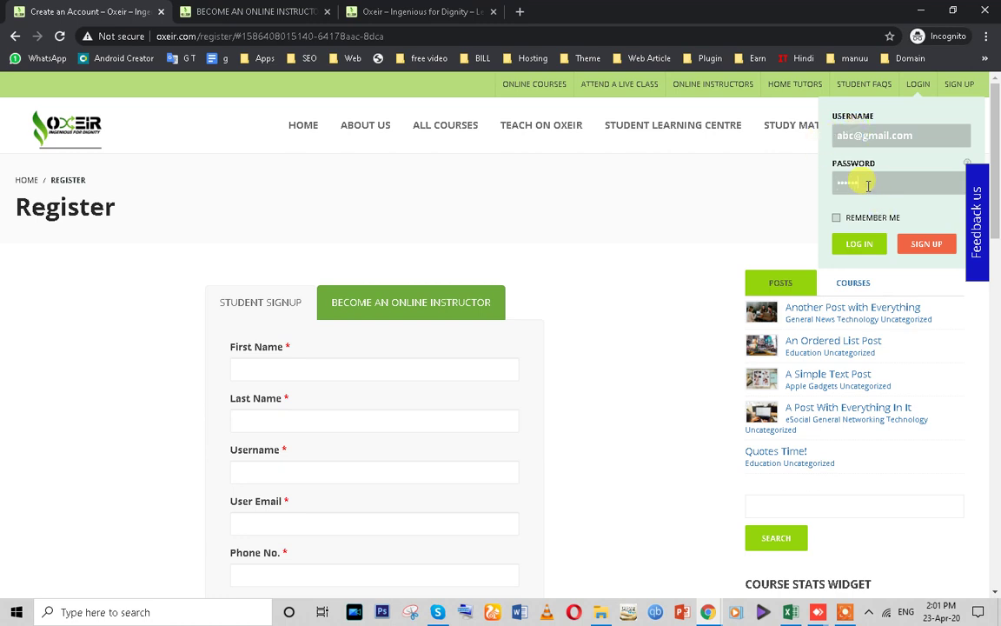
{"action": "left_click", "coordinate": [857, 244]}
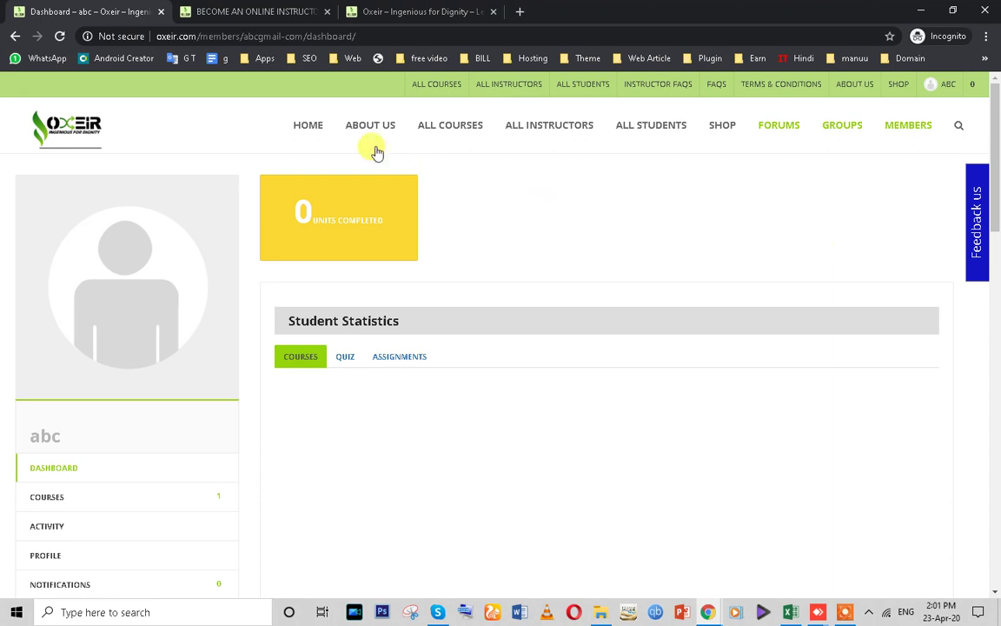
- Look over the new student's dashboard, clearing accidental highlights on the menu labels
{"action": "left_click_drag", "start_coordinate": [250, 127], "coordinate": [938, 127]}
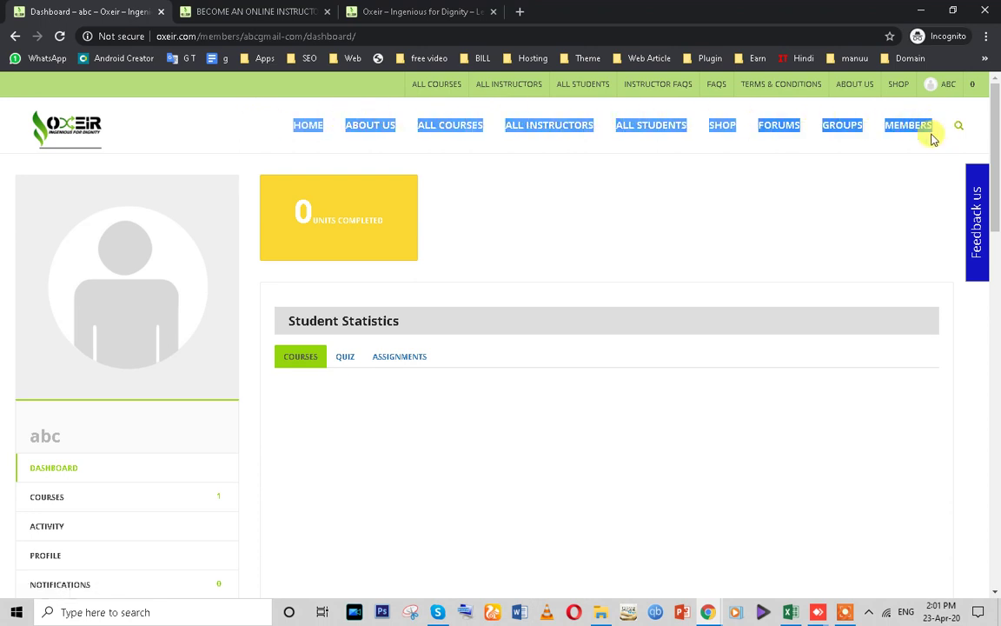
{"action": "left_click", "coordinate": [213, 130]}
{"action": "left_click_drag", "start_coordinate": [271, 125], "coordinate": [923, 137]}
{"action": "scroll", "coordinate": [418, 346], "scroll_direction": "down", "scroll_amount": 1}
{"action": "scroll", "coordinate": [418, 346], "scroll_direction": "down", "scroll_amount": 2}
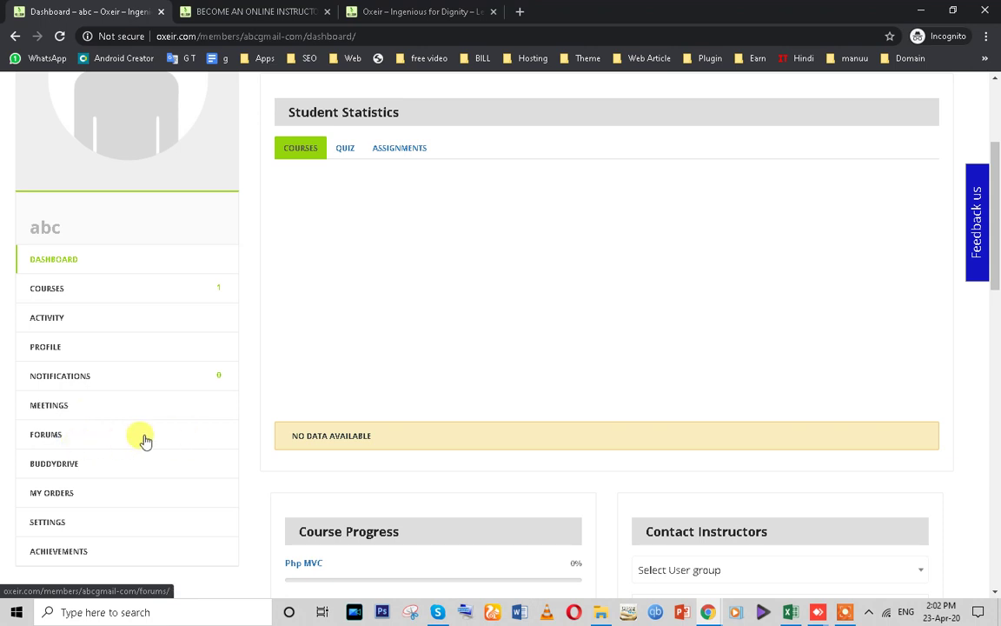
{"action": "scroll", "coordinate": [144, 440], "scroll_direction": "down", "scroll_amount": 1}
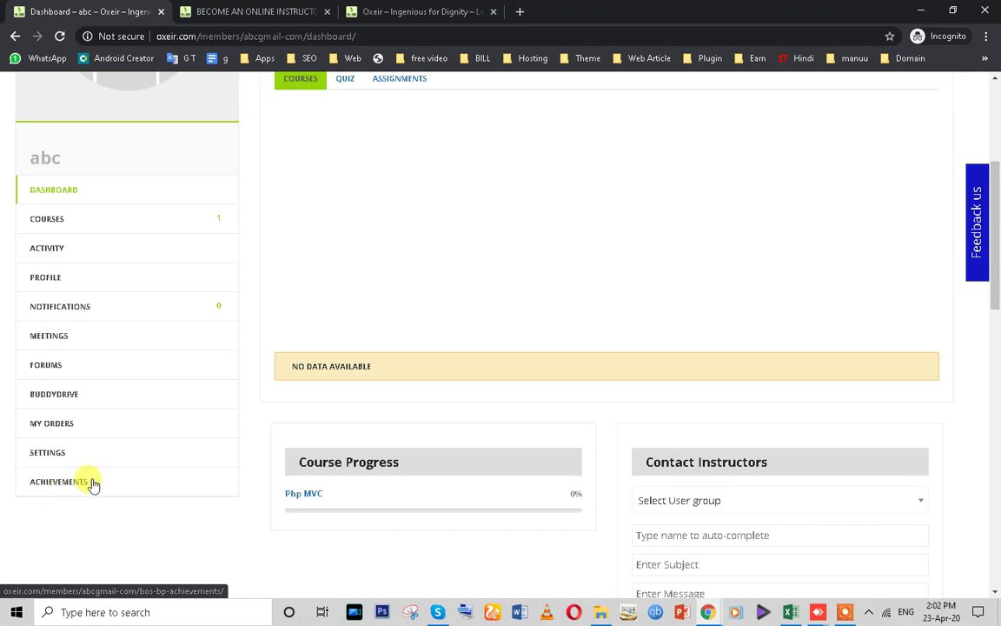
{"action": "scroll", "coordinate": [94, 485], "scroll_direction": "down", "scroll_amount": 2}
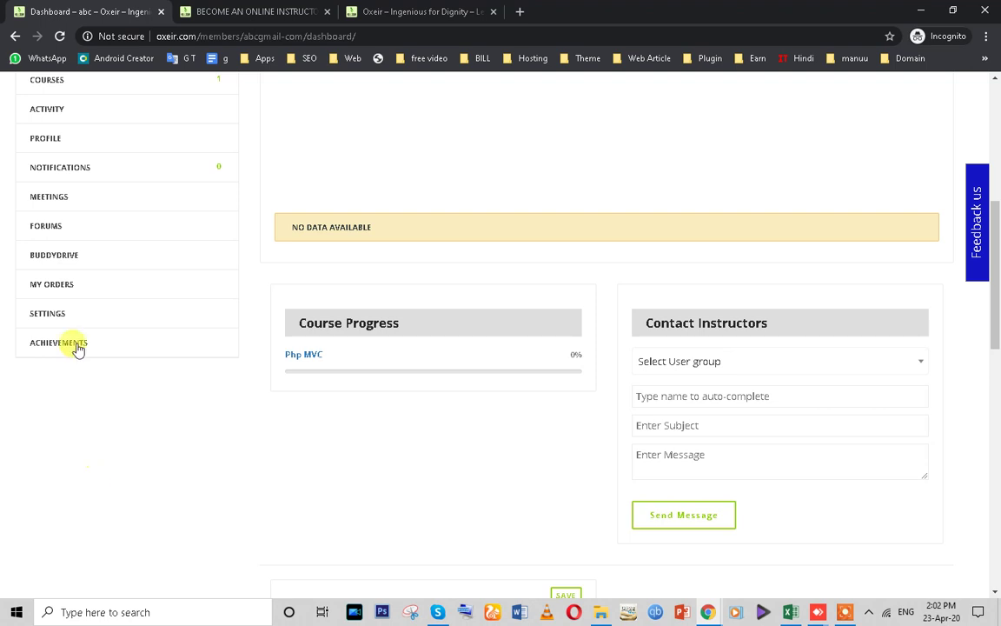
{"action": "scroll", "coordinate": [57, 351], "scroll_direction": "up", "scroll_amount": 6}
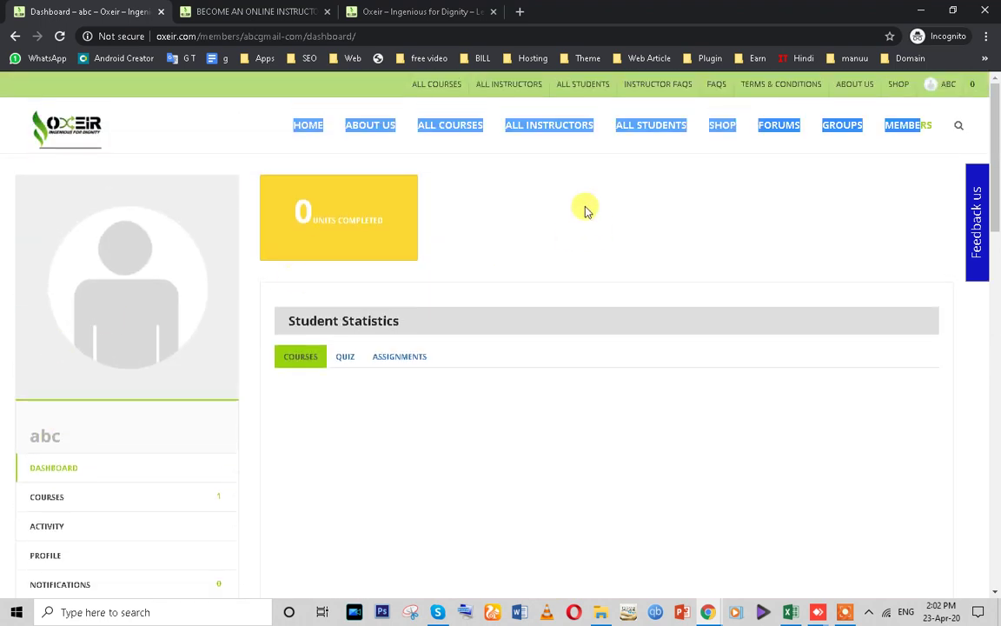
{"action": "left_click", "coordinate": [584, 206]}
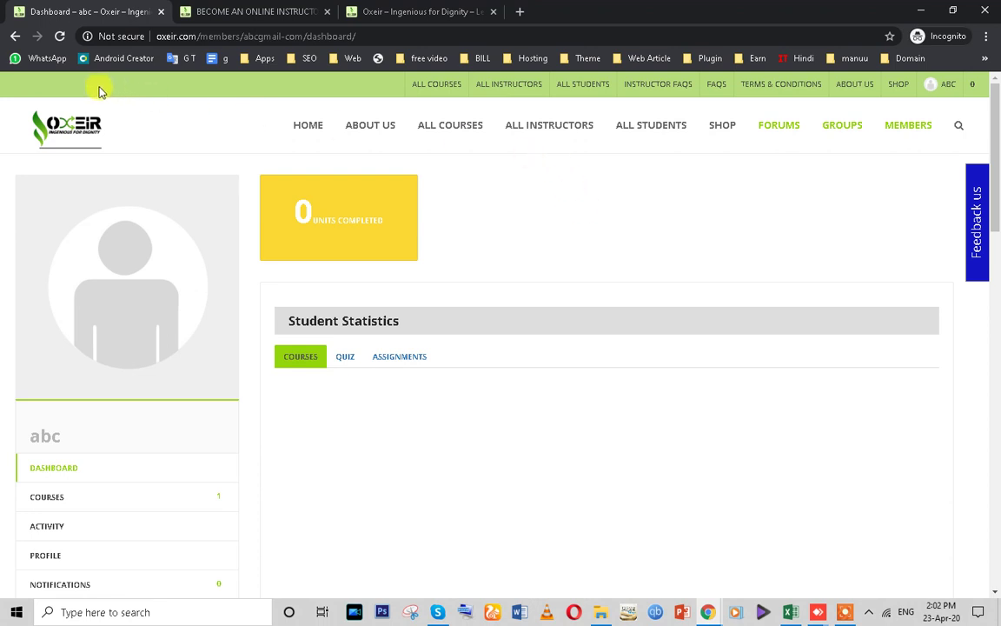
- Strip the dashboard path from the address so the oxeir.com home page loads
{"action": "left_click_drag", "start_coordinate": [197, 36], "coordinate": [602, 59]}
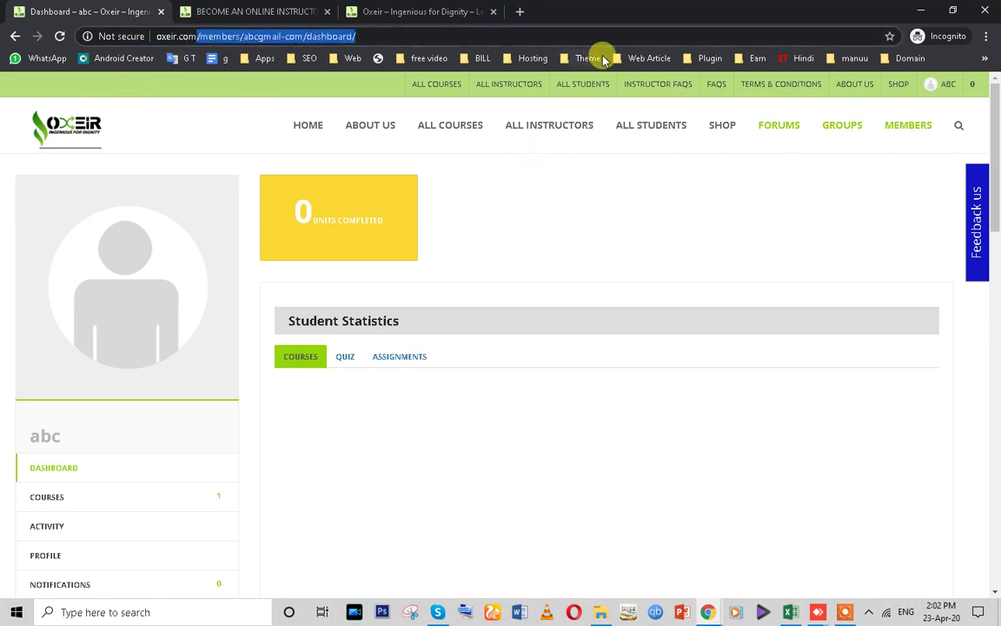
{"action": "key", "text": "BackSpace"}
{"action": "key", "text": "Return"}
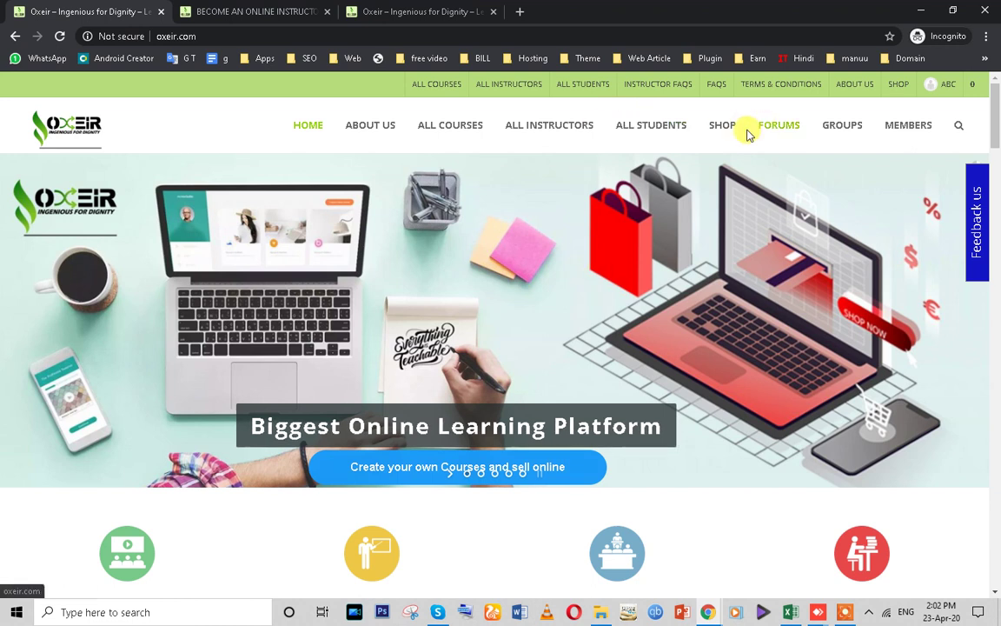
- Bring Chrome forward and close the All Fresh Vegetables Archives tab
{"action": "mouse_move", "coordinate": [707, 612]}
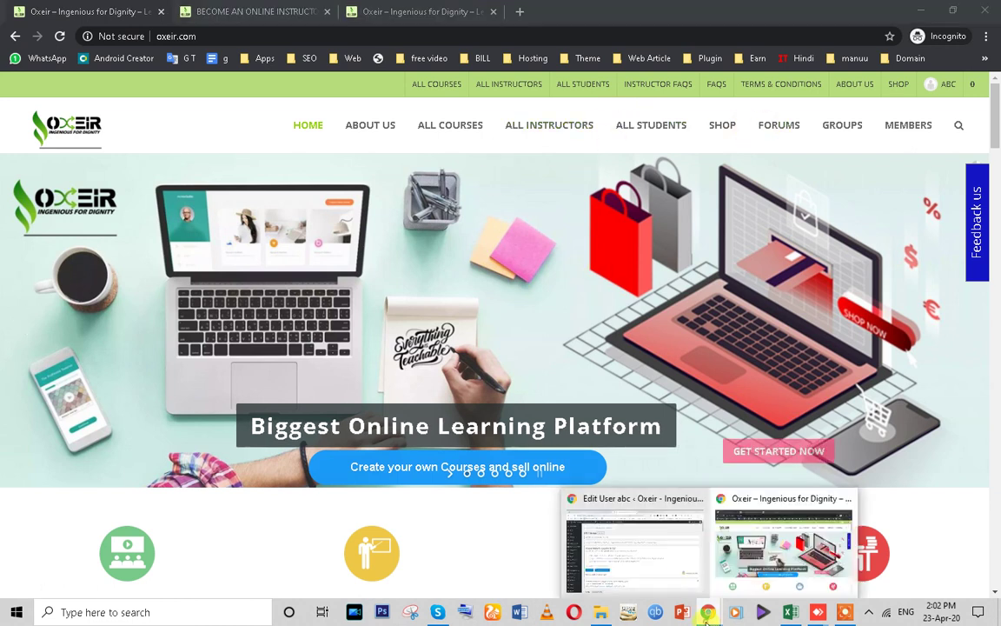
{"action": "left_click", "coordinate": [634, 539]}
{"action": "left_click", "coordinate": [576, 10]}
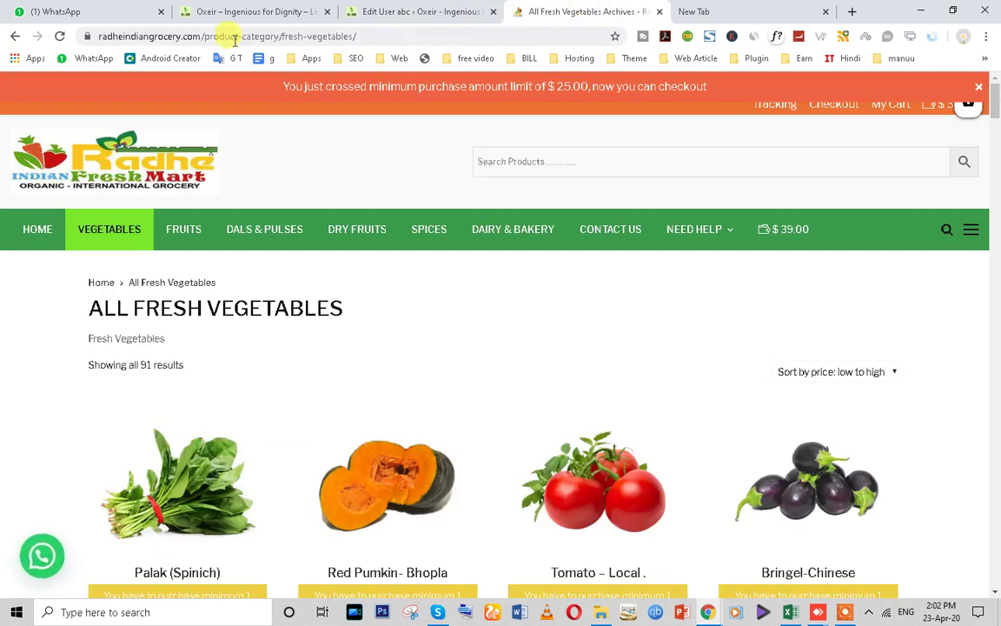
{"action": "left_click", "coordinate": [424, 10]}
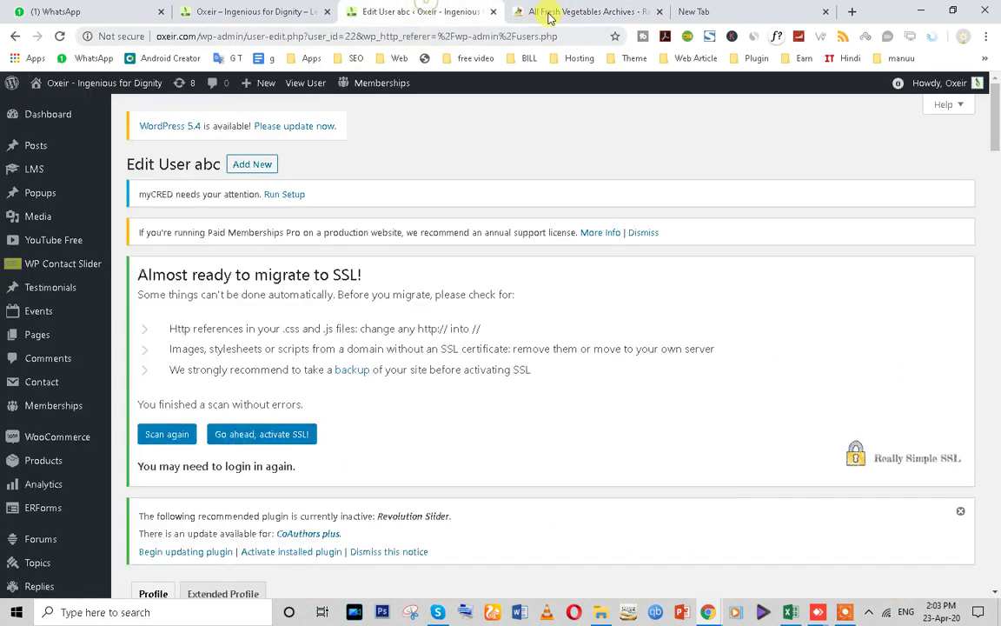
{"action": "left_click", "coordinate": [658, 13]}
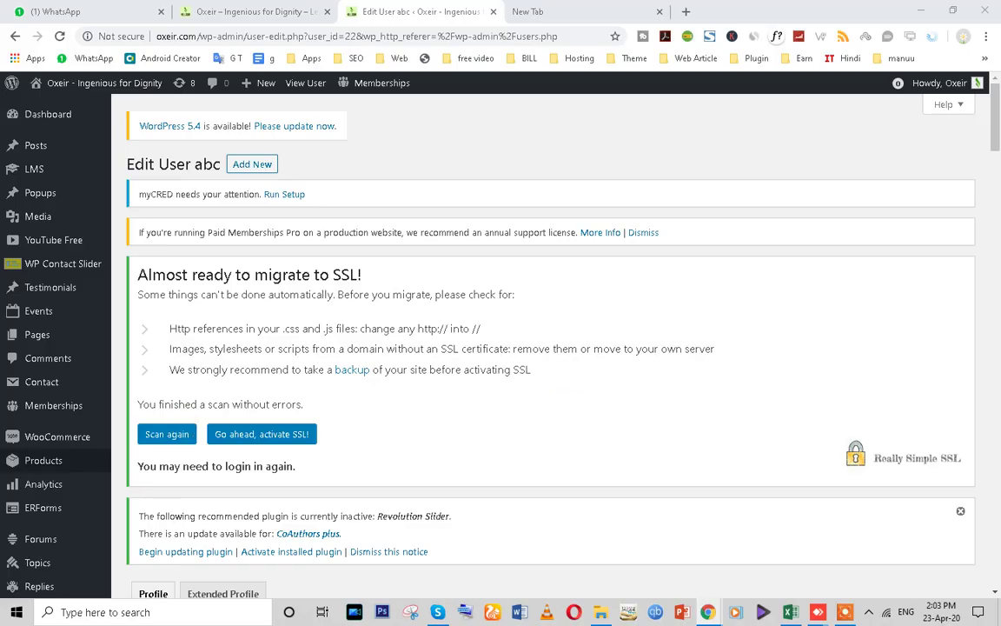
- Load oxeir.com in Opera, then return to the WordPress Edit User page
{"action": "scroll", "coordinate": [126, 445], "scroll_direction": "down", "scroll_amount": 5}
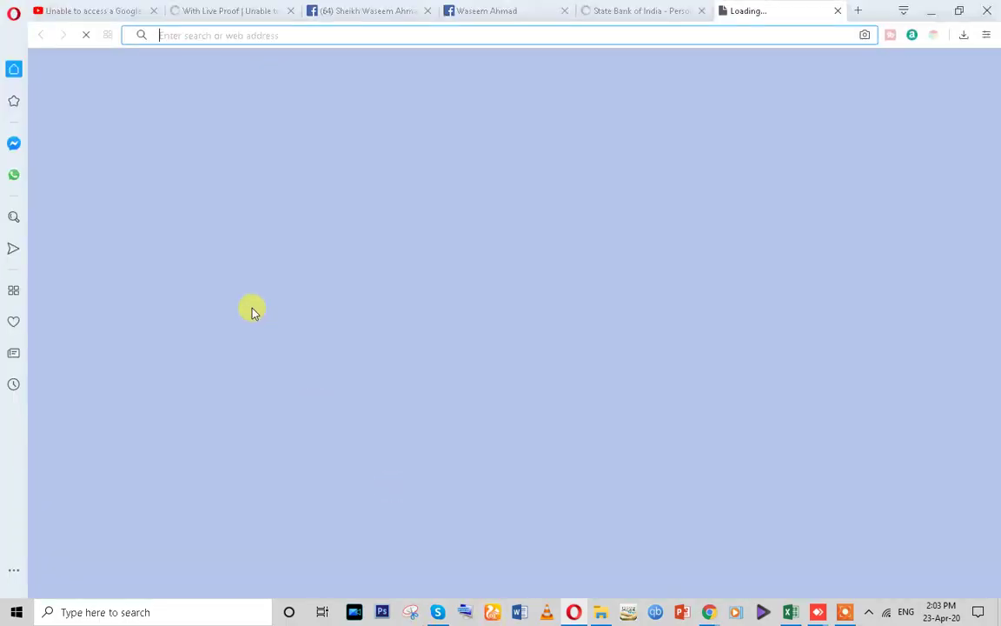
{"action": "type", "text": "o"}
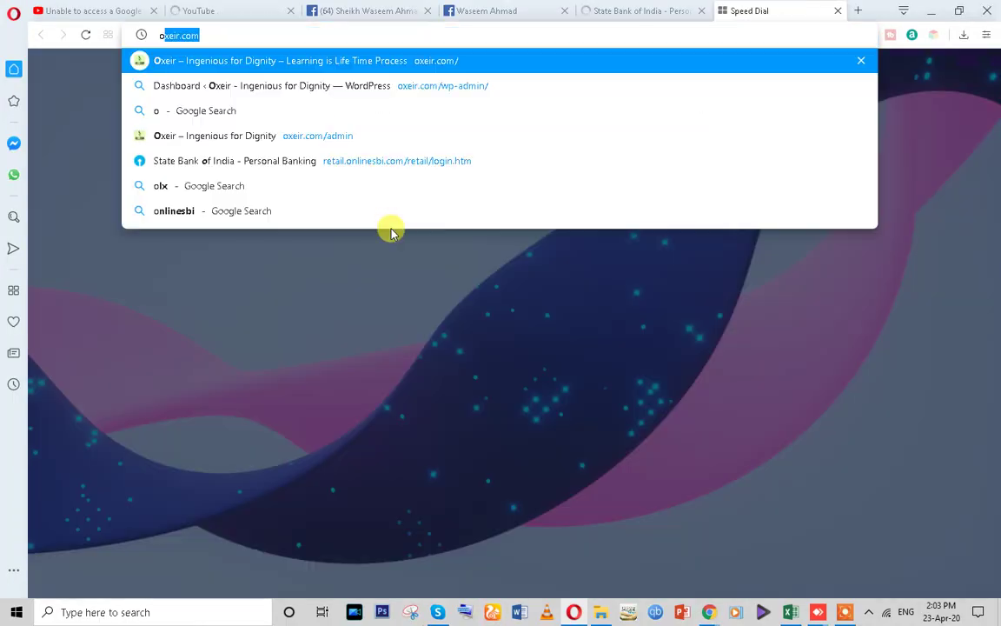
{"action": "key", "text": "Return"}
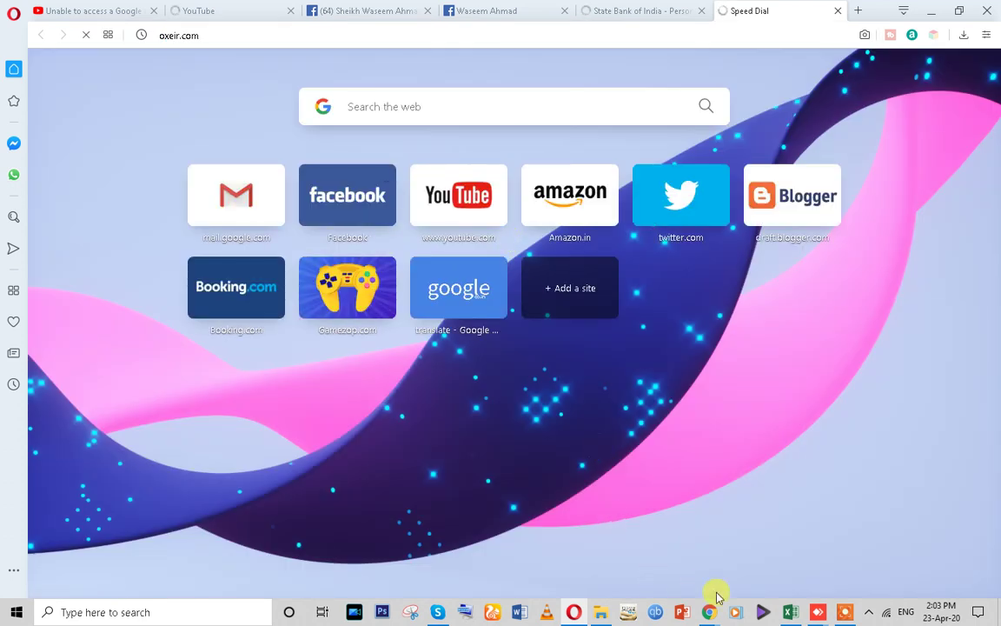
{"action": "left_click", "coordinate": [709, 612]}
{"action": "scroll", "coordinate": [39, 447], "scroll_direction": "down", "scroll_amount": 4}
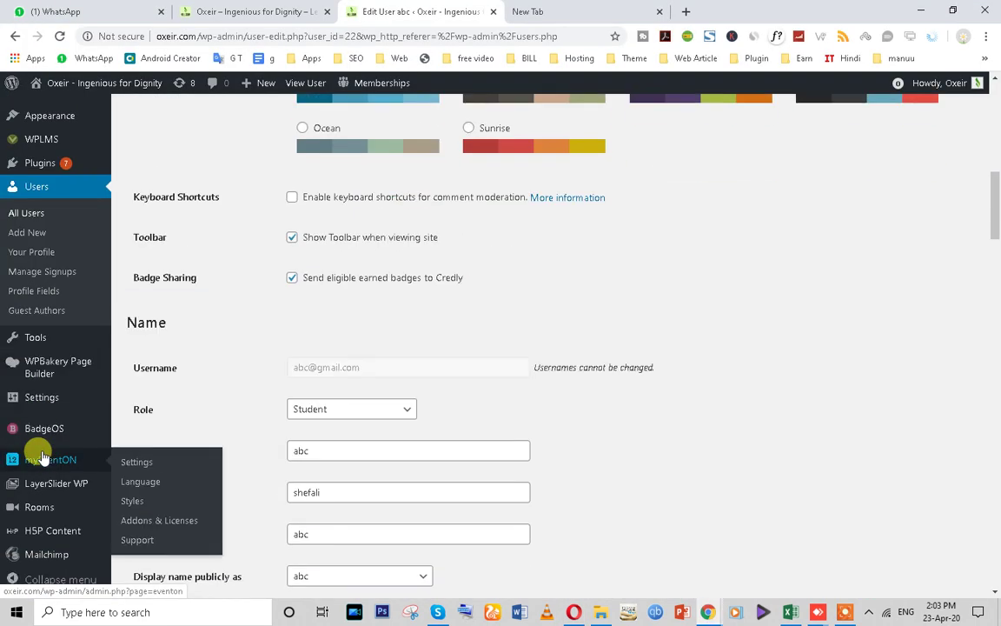
- Open Rooms › All Rooms, showing the single published Live hindi Class room
{"action": "scroll", "coordinate": [61, 530], "scroll_direction": "down", "scroll_amount": 3}
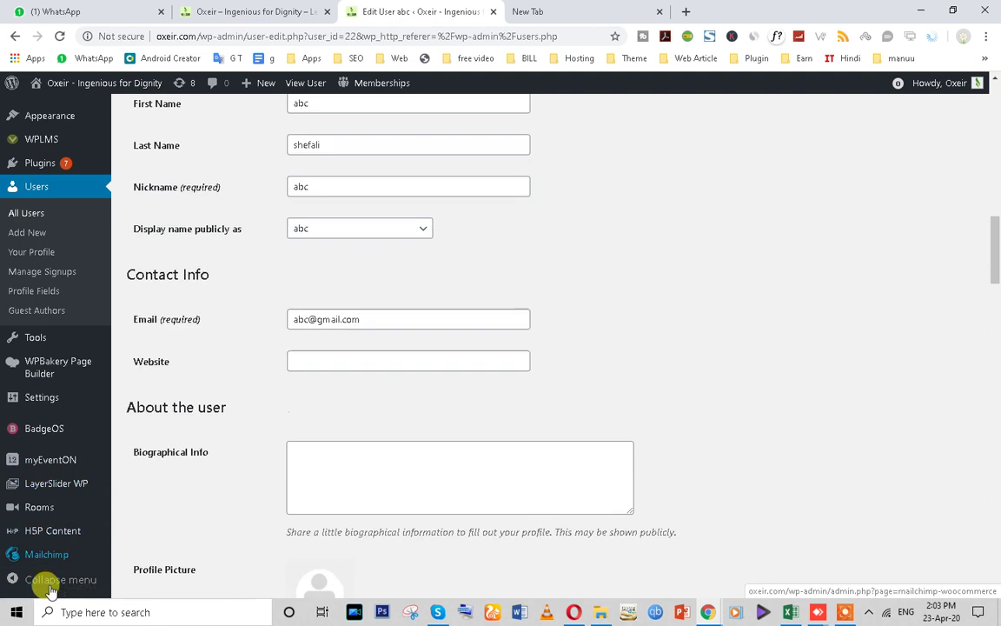
{"action": "left_click", "coordinate": [31, 513]}
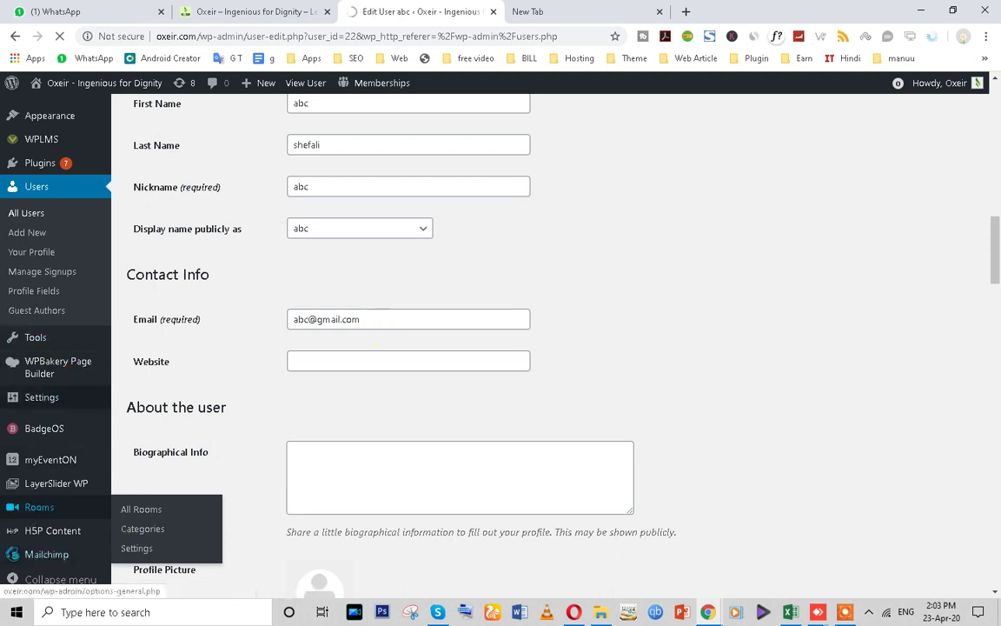
{"action": "mouse_move", "coordinate": [33, 148]}
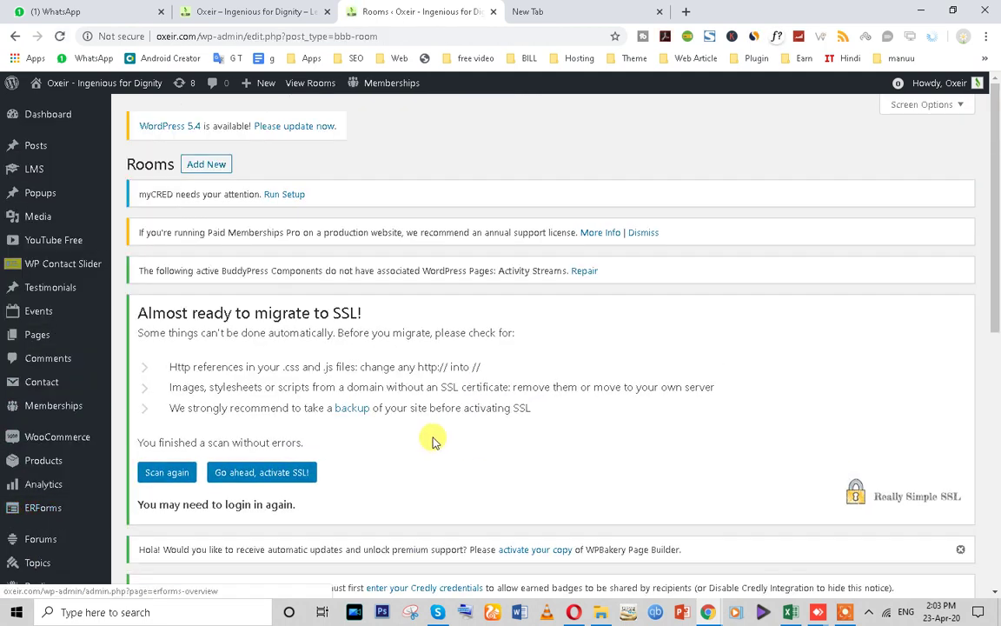
{"action": "scroll", "coordinate": [431, 439], "scroll_direction": "down", "scroll_amount": 5}
{"action": "scroll", "coordinate": [163, 298], "scroll_direction": "down", "scroll_amount": 1}
{"action": "scroll", "coordinate": [167, 313], "scroll_direction": "up", "scroll_amount": 5}
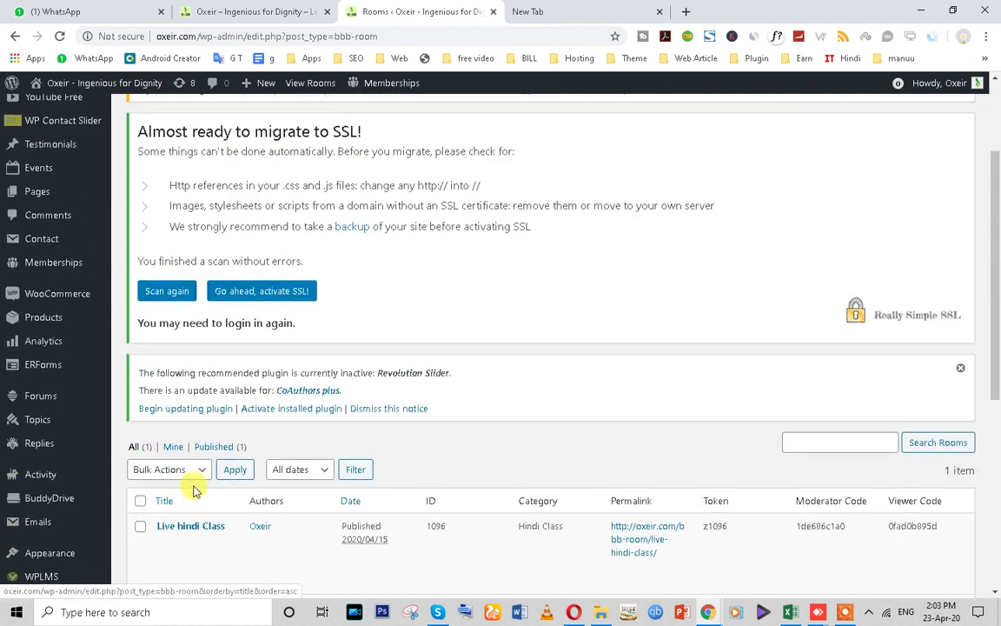
{"action": "scroll", "coordinate": [192, 486], "scroll_direction": "up", "scroll_amount": 2}
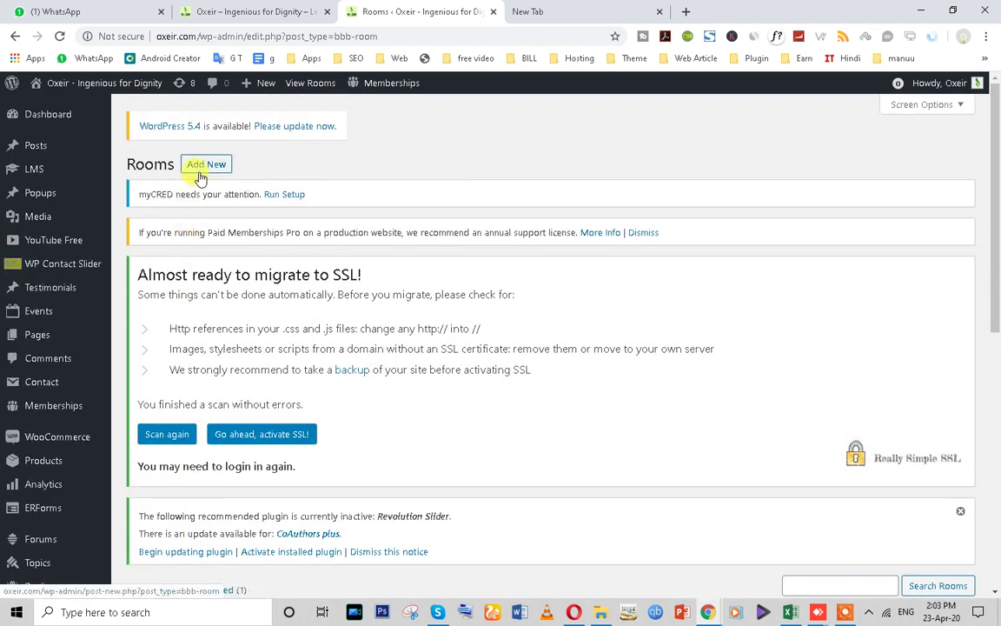
- Start a new Room and title it 'Science'
{"action": "left_click", "coordinate": [199, 168]}
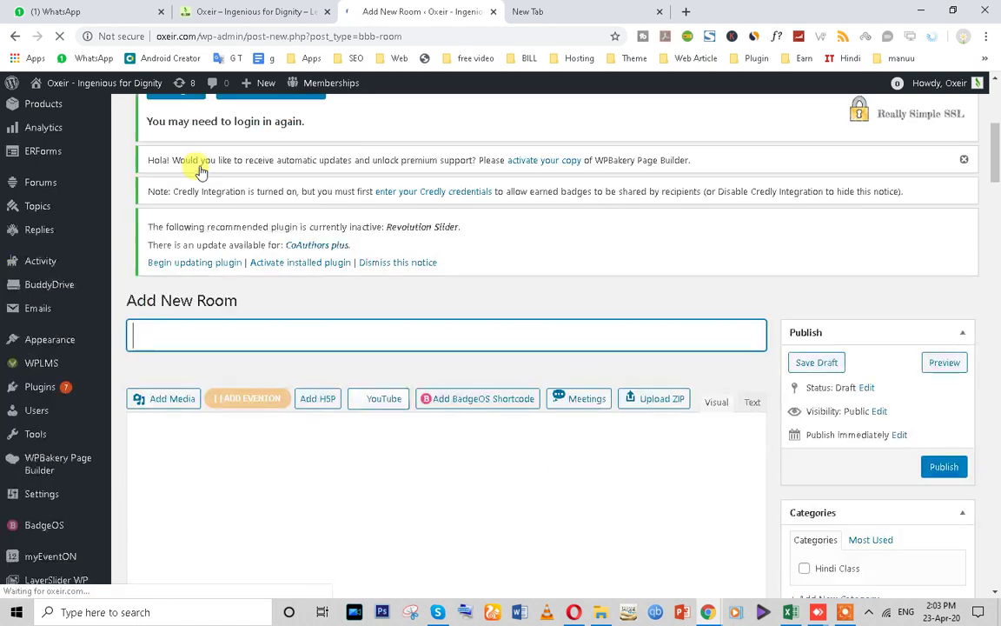
{"action": "scroll", "coordinate": [325, 387], "scroll_direction": "down", "scroll_amount": 3}
{"action": "scroll", "coordinate": [304, 372], "scroll_direction": "up", "scroll_amount": 2}
{"action": "type", "text": "Sc"}
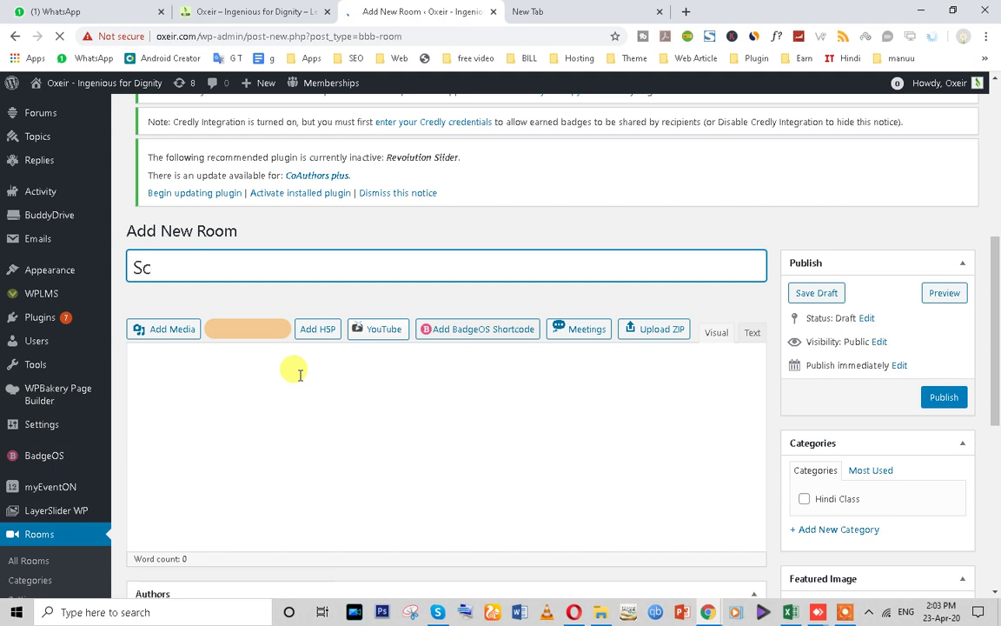
{"action": "type", "text": "ience"}
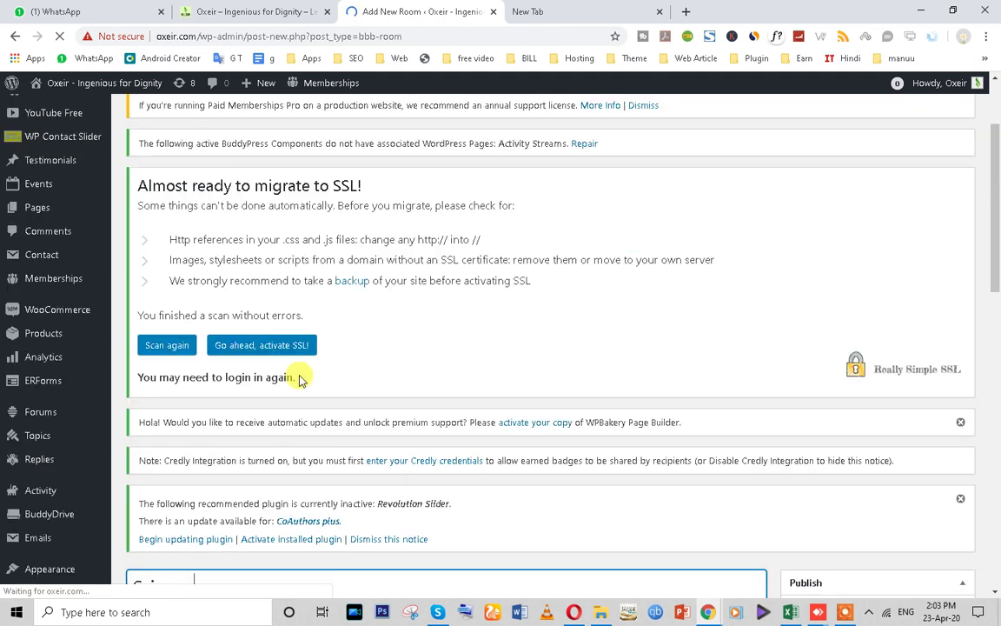
{"action": "scroll", "coordinate": [297, 374], "scroll_direction": "down", "scroll_amount": 3}
{"action": "scroll", "coordinate": [380, 348], "scroll_direction": "down", "scroll_amount": 3}
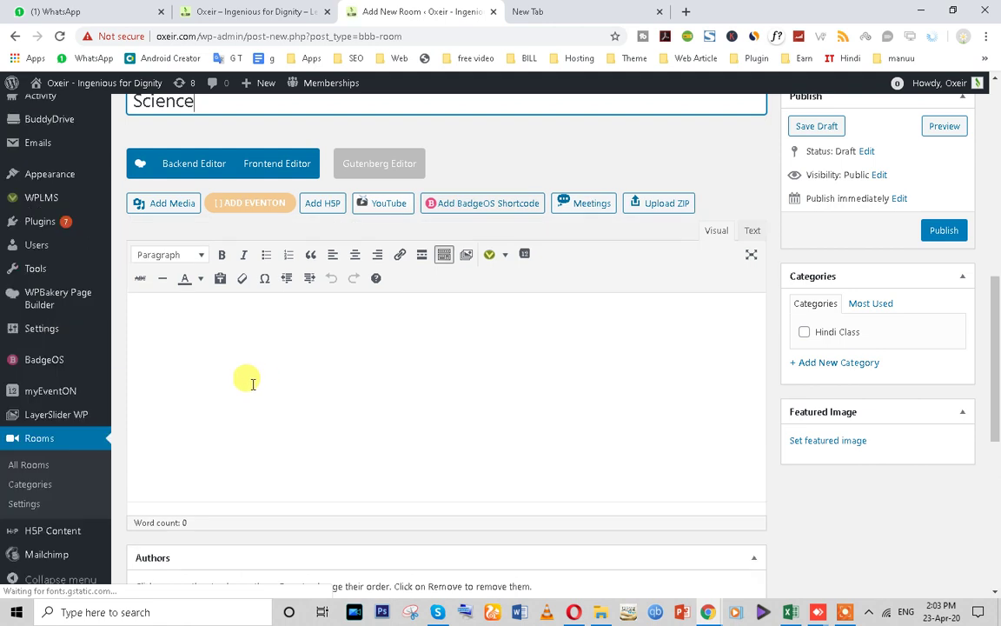
{"action": "scroll", "coordinate": [248, 383], "scroll_direction": "up", "scroll_amount": 2}
{"action": "scroll", "coordinate": [392, 340], "scroll_direction": "down", "scroll_amount": 4}
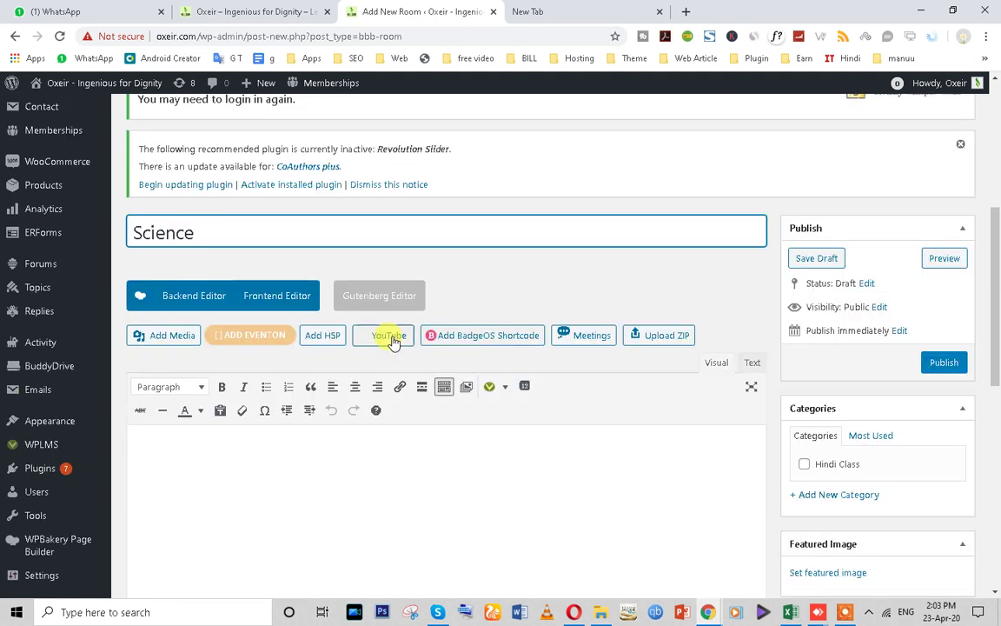
- Add body text 'test', check the Hindi Class category, and bring up the featured image library
{"action": "left_click", "coordinate": [212, 290]}
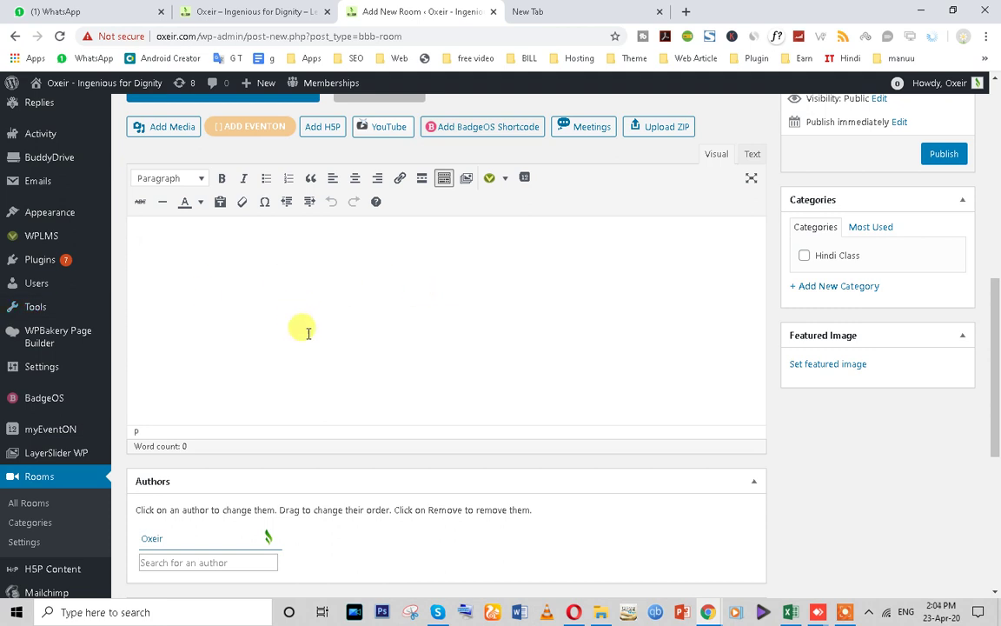
{"action": "scroll", "coordinate": [306, 331], "scroll_direction": "up", "scroll_amount": 2}
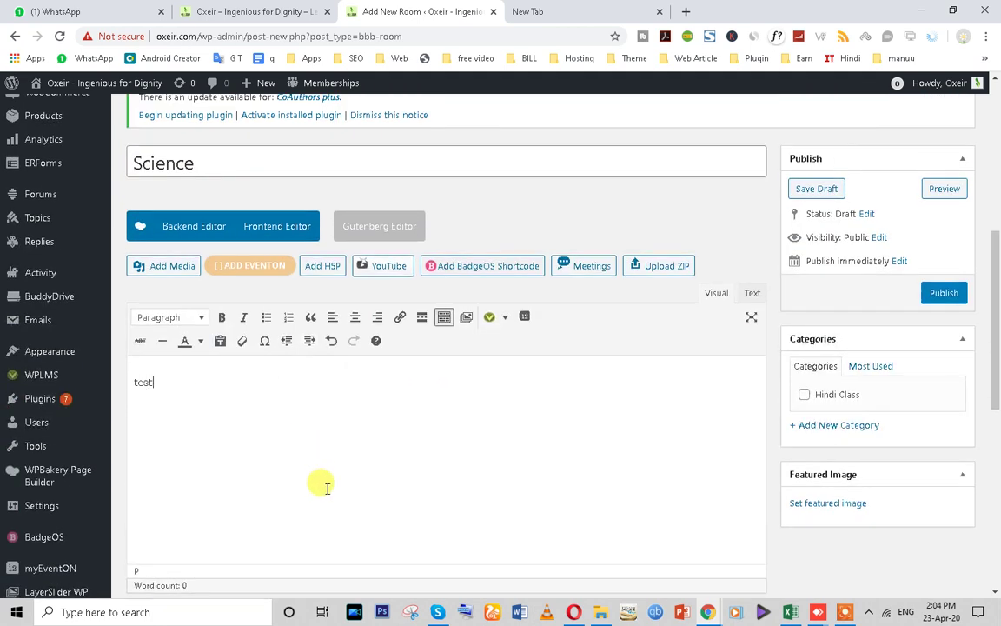
{"action": "scroll", "coordinate": [325, 485], "scroll_direction": "down", "scroll_amount": 1}
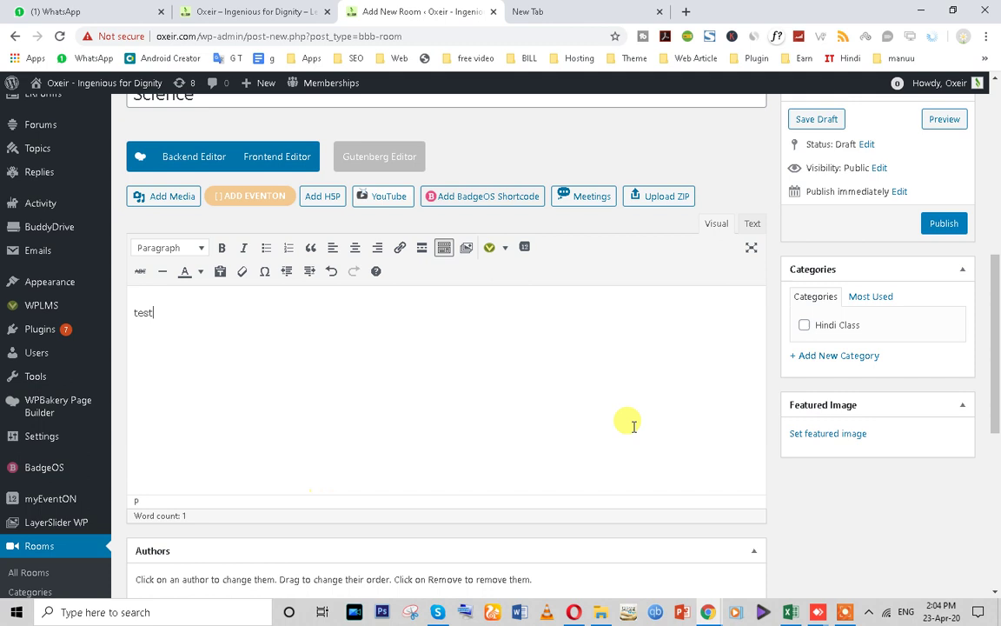
{"action": "left_click", "coordinate": [804, 327]}
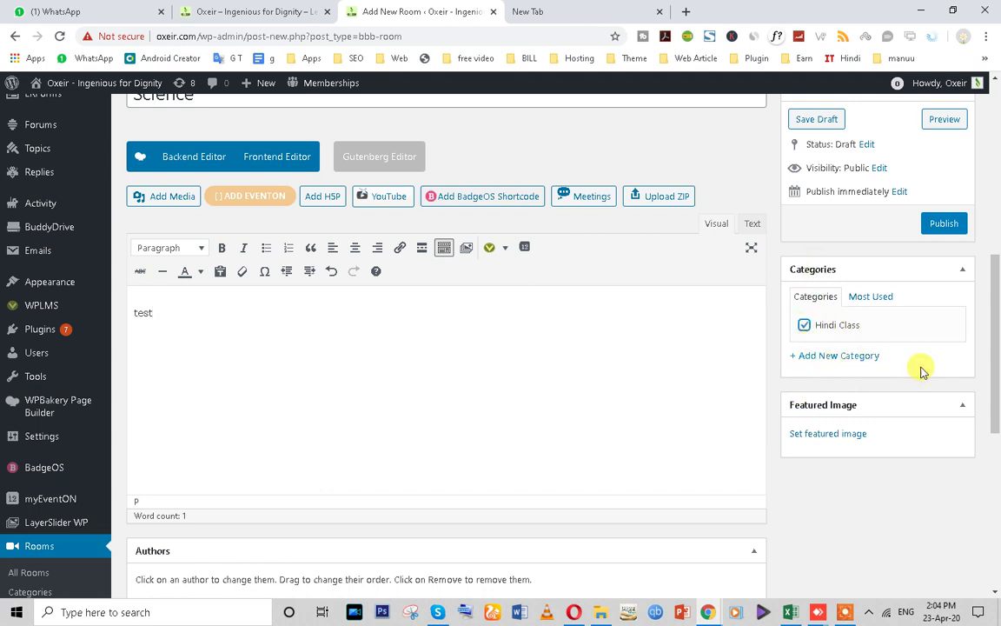
{"action": "left_click", "coordinate": [837, 437]}
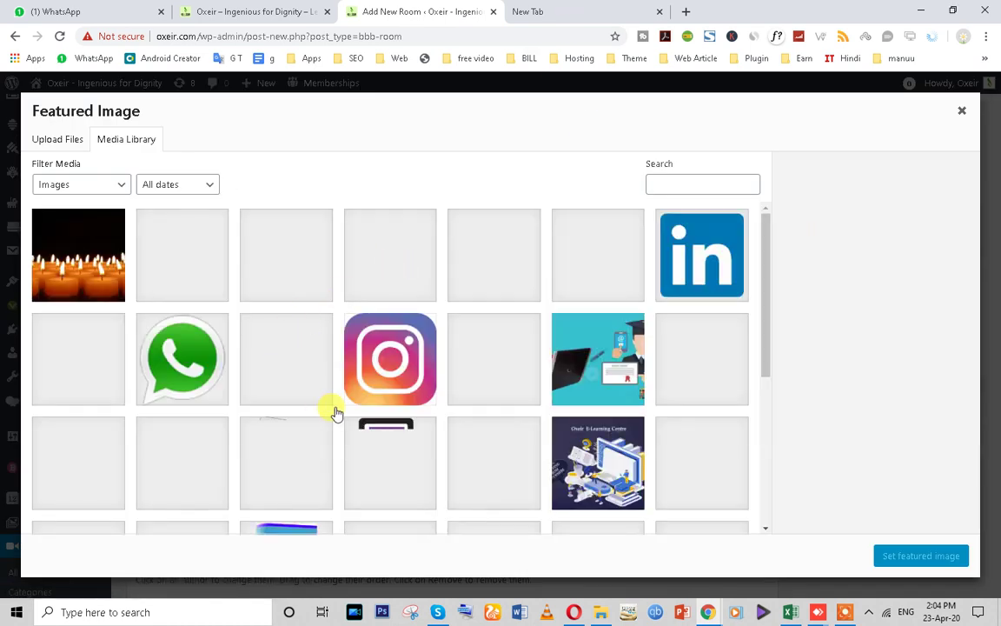
- Choose cloud.png from the Media Library as the Science room's featured image
{"action": "left_click", "coordinate": [604, 370]}
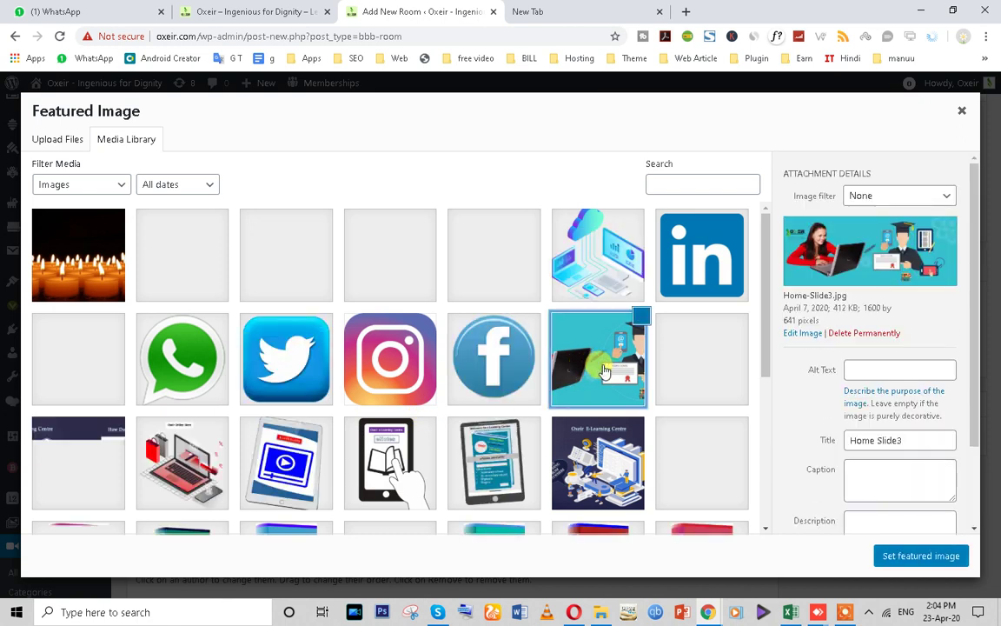
{"action": "left_click", "coordinate": [595, 270]}
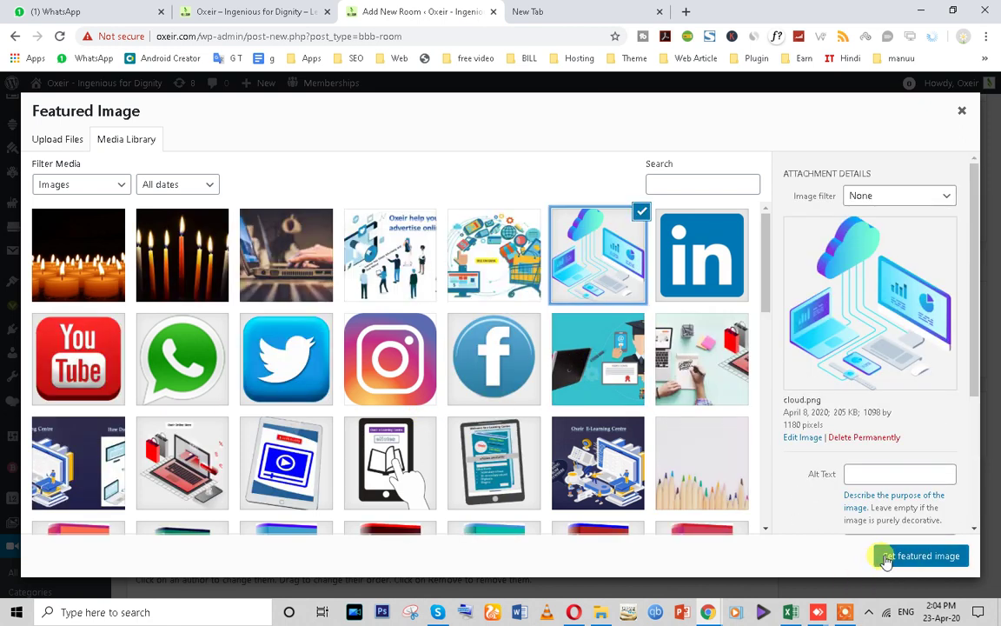
{"action": "left_click", "coordinate": [886, 558]}
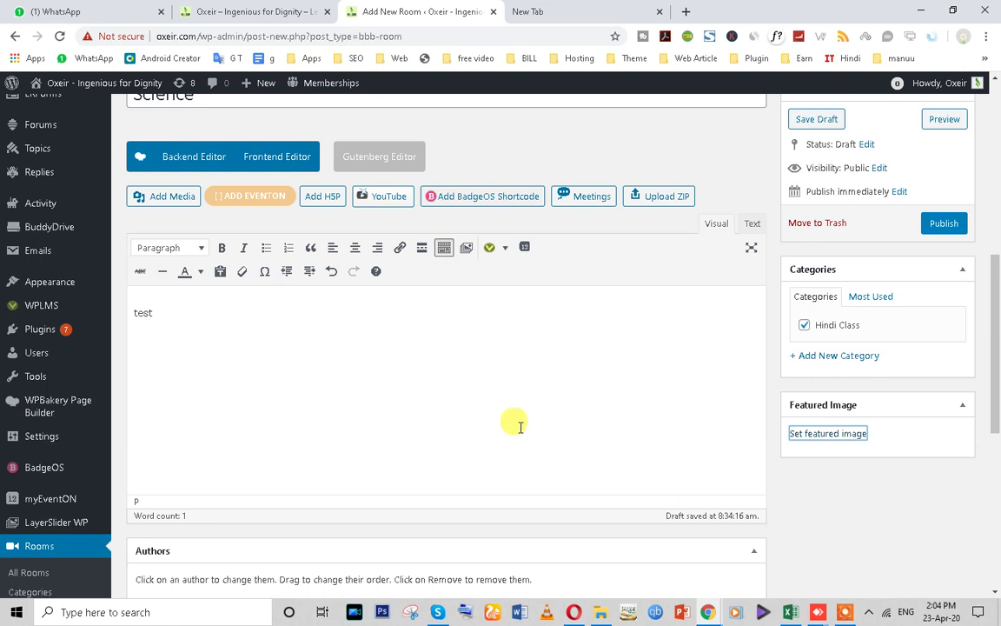
{"action": "scroll", "coordinate": [690, 454], "scroll_direction": "down", "scroll_amount": 3}
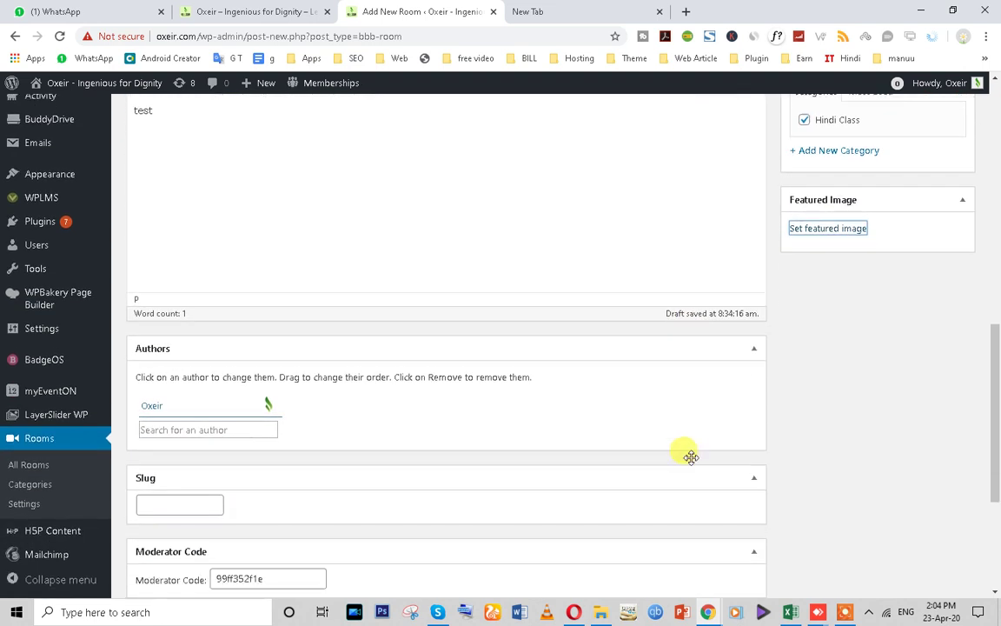
{"action": "scroll", "coordinate": [692, 459], "scroll_direction": "down", "scroll_amount": 1}
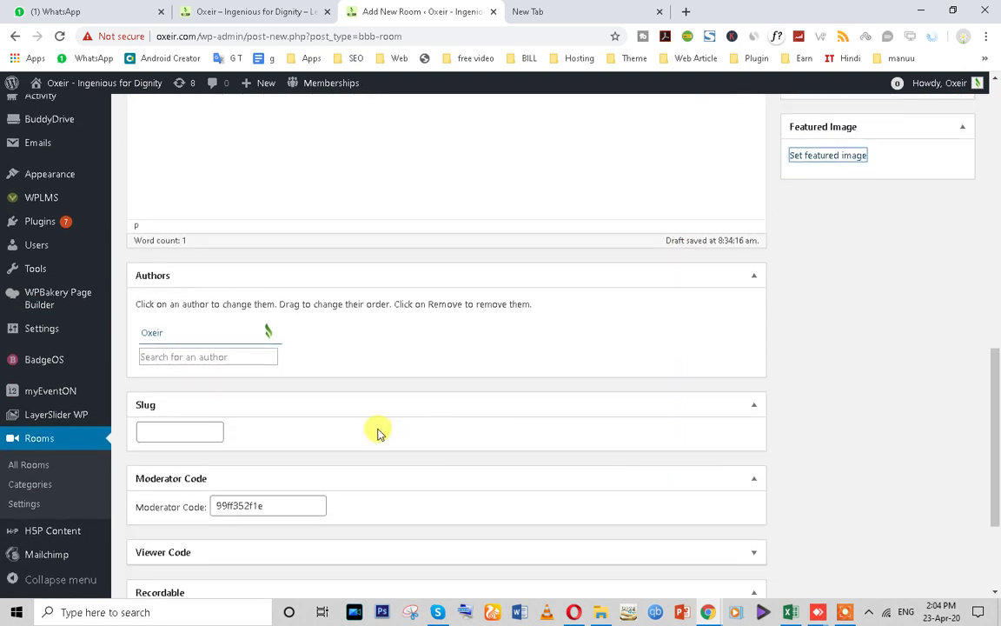
- Select the Moderator Code value in the room editor, then scroll back up
{"action": "left_click", "coordinate": [169, 356]}
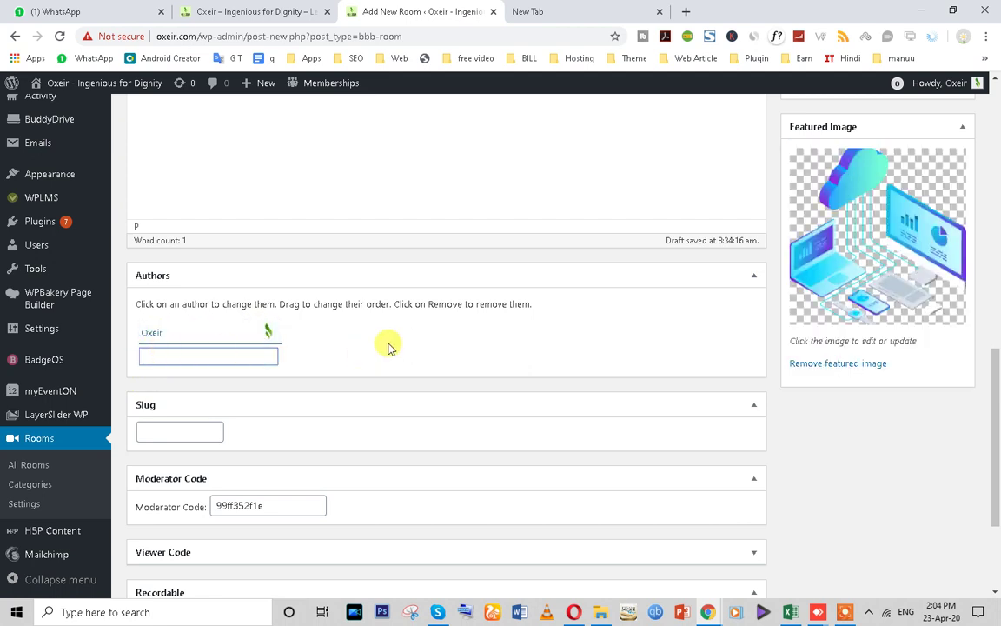
{"action": "scroll", "coordinate": [904, 344], "scroll_direction": "down", "scroll_amount": 3}
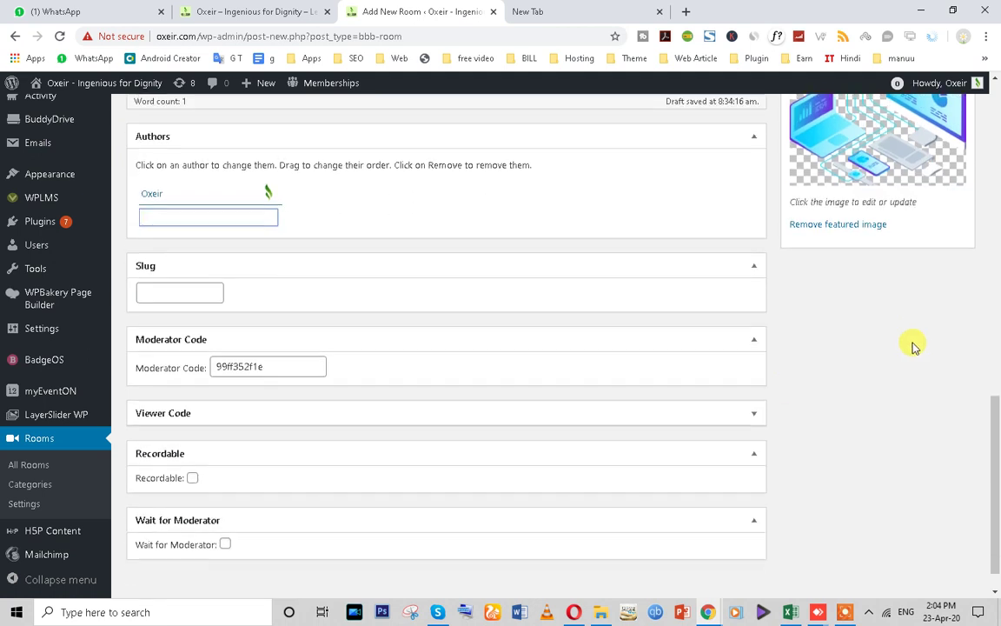
{"action": "double_click", "coordinate": [279, 366]}
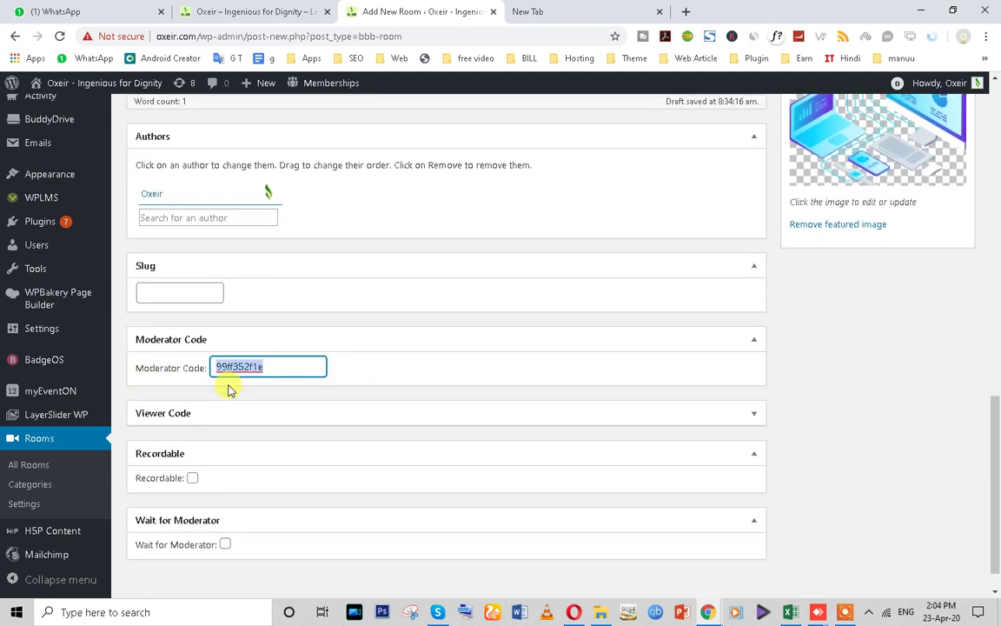
{"action": "scroll", "coordinate": [787, 425], "scroll_direction": "up", "scroll_amount": 10}
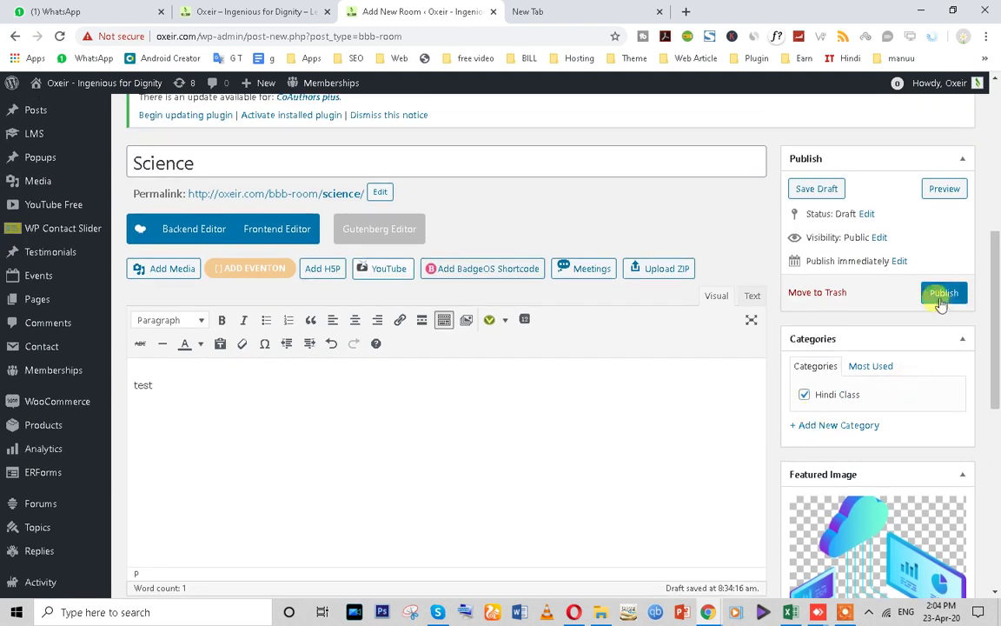
- Publish the Science room draft
{"action": "left_click", "coordinate": [943, 294]}
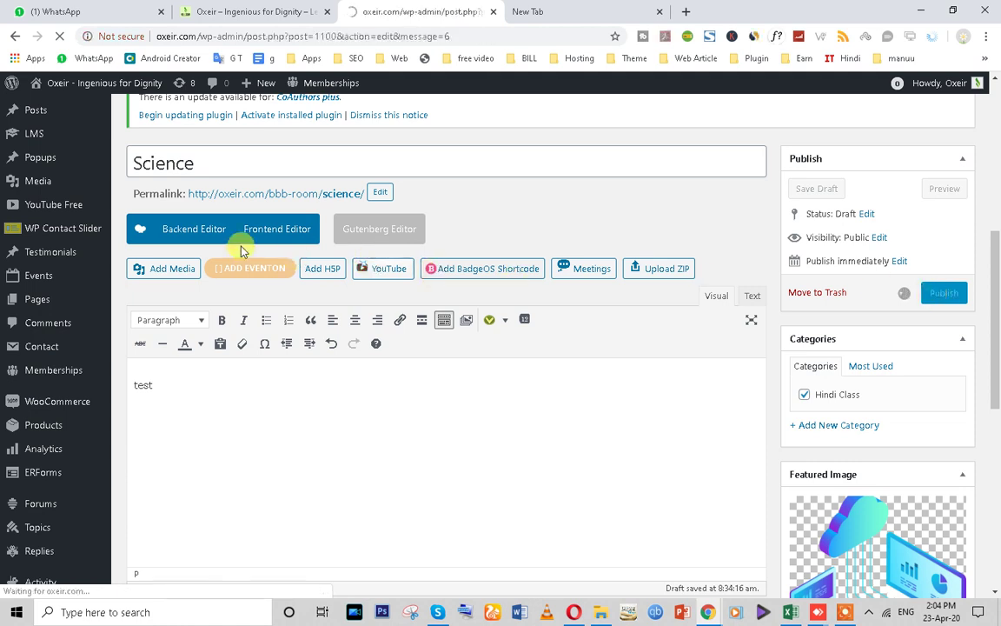
{"action": "scroll", "coordinate": [489, 367], "scroll_direction": "down", "scroll_amount": 3}
{"action": "scroll", "coordinate": [490, 367], "scroll_direction": "down", "scroll_amount": 5}
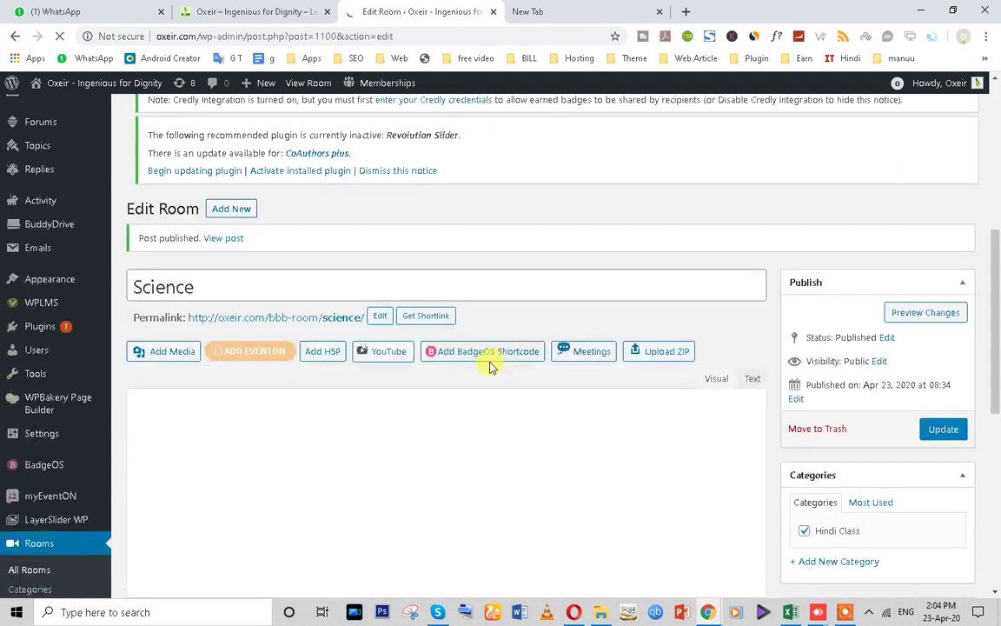
{"action": "scroll", "coordinate": [258, 263], "scroll_direction": "up", "scroll_amount": 8}
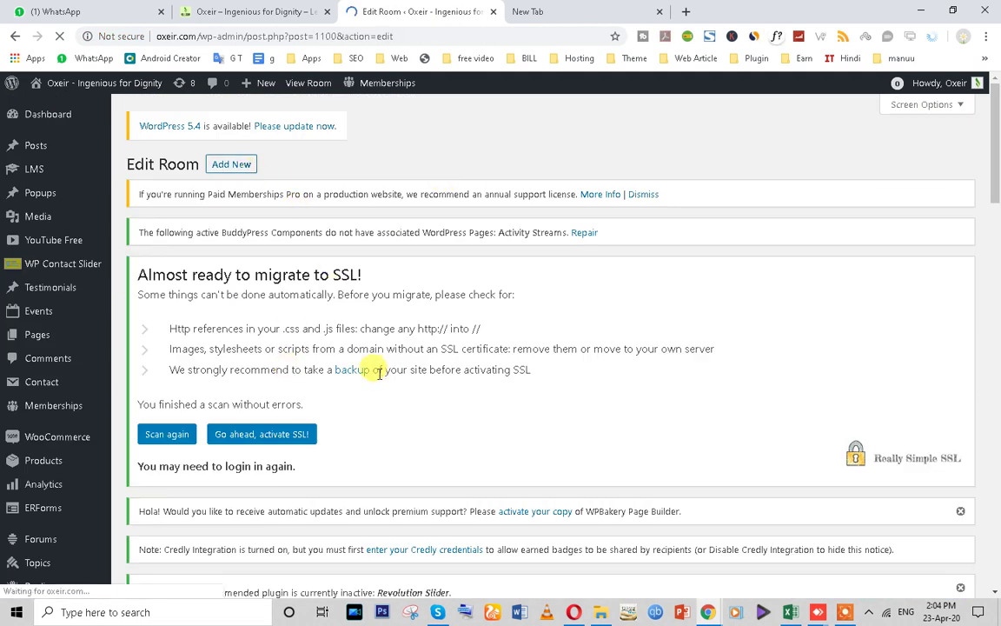
{"action": "scroll", "coordinate": [350, 403], "scroll_direction": "down", "scroll_amount": 5}
{"action": "scroll", "coordinate": [330, 408], "scroll_direction": "down", "scroll_amount": 1}
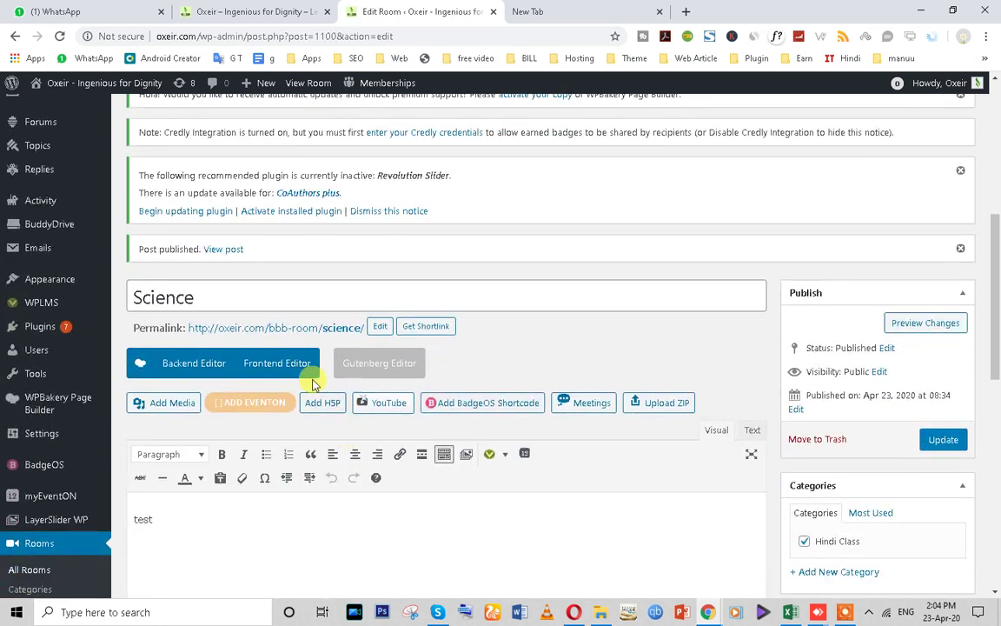
{"action": "scroll", "coordinate": [295, 328], "scroll_direction": "up", "scroll_amount": 2}
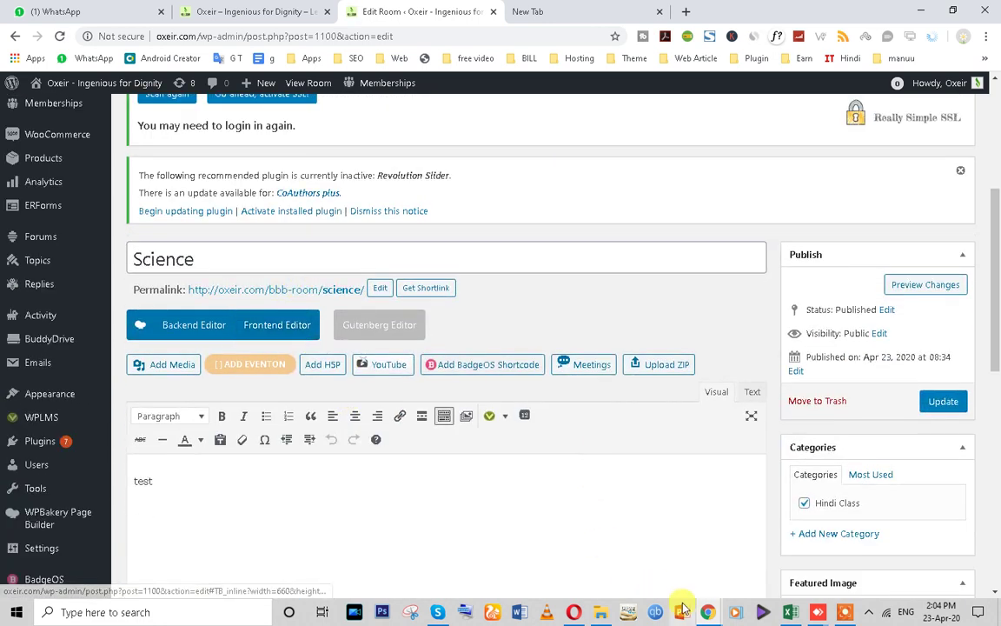
- Open the Science room's permalink in a new browser tab and switch to it
{"action": "mouse_move", "coordinate": [706, 609]}
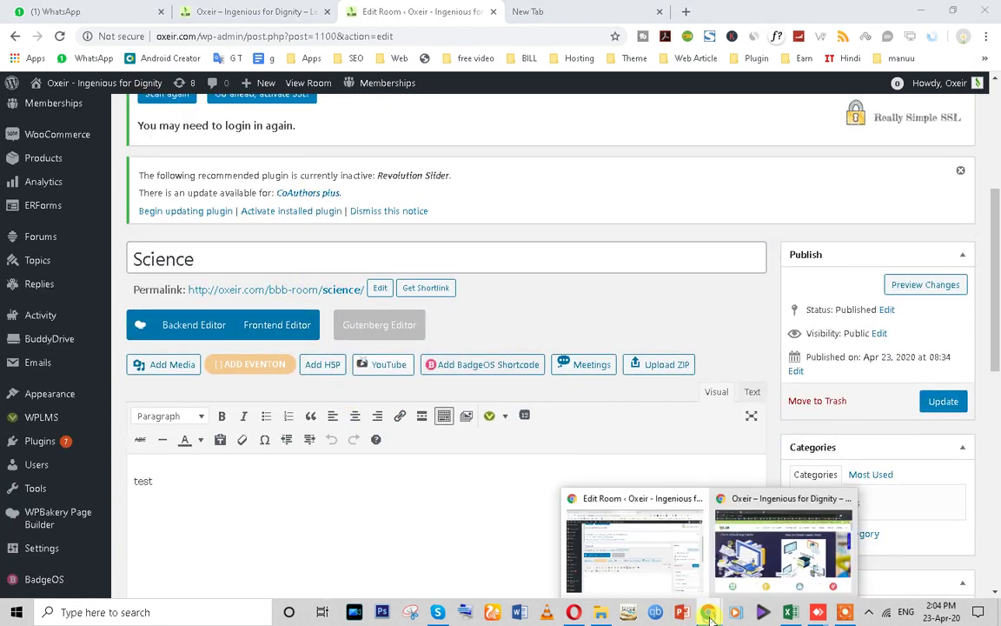
{"action": "right_click", "coordinate": [315, 289]}
{"action": "left_click", "coordinate": [328, 300]}
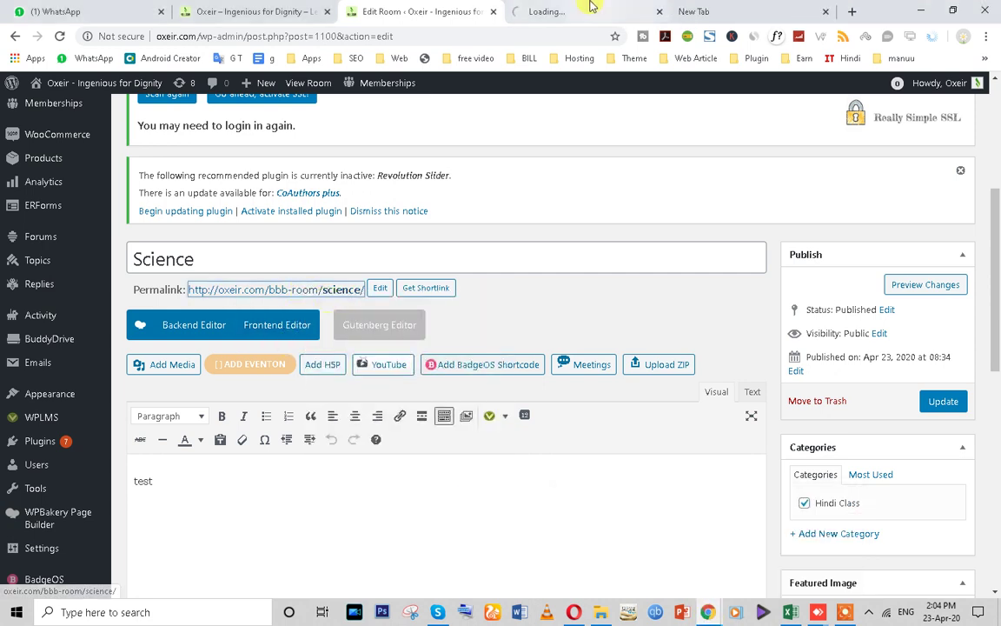
{"action": "left_click", "coordinate": [573, 10]}
- Scroll through the published Science room page and click its Join button
{"action": "left_click", "coordinate": [346, 36]}
{"action": "key", "text": "ctrl+c"}
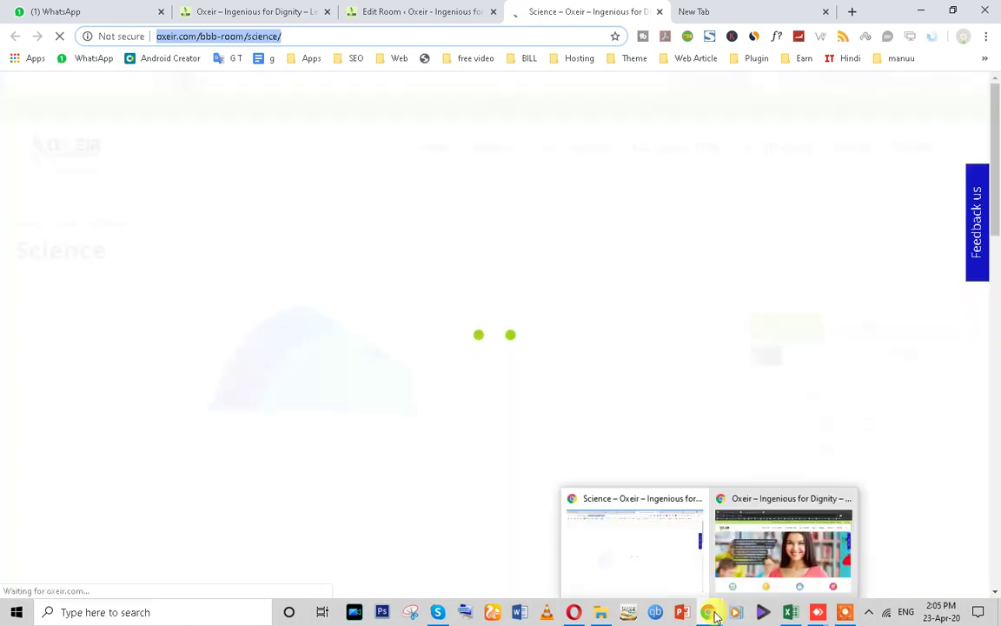
{"action": "scroll", "coordinate": [465, 362], "scroll_direction": "down", "scroll_amount": 10}
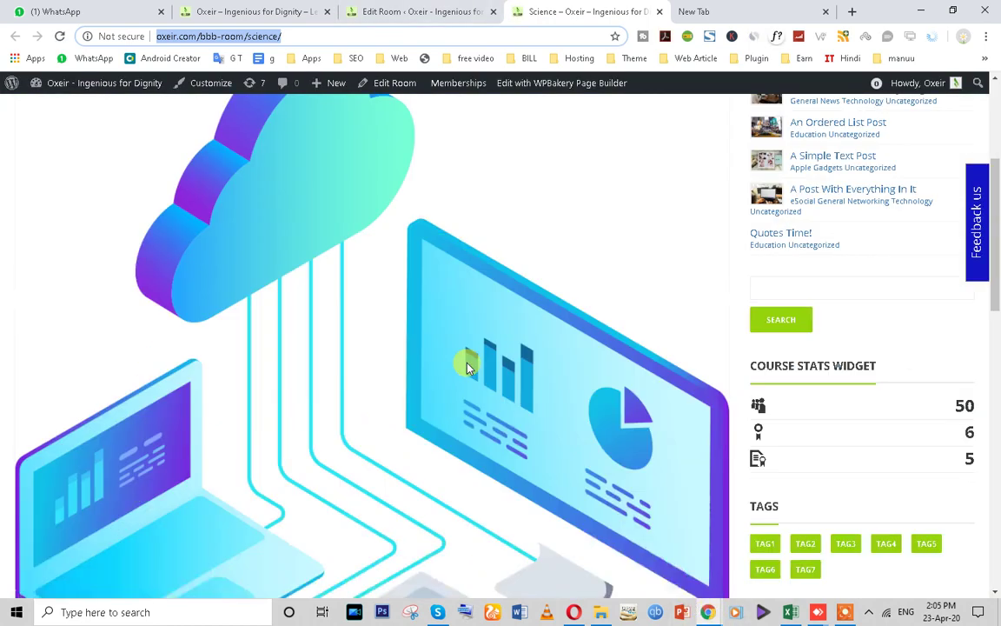
{"action": "scroll", "coordinate": [169, 404], "scroll_direction": "up", "scroll_amount": 10}
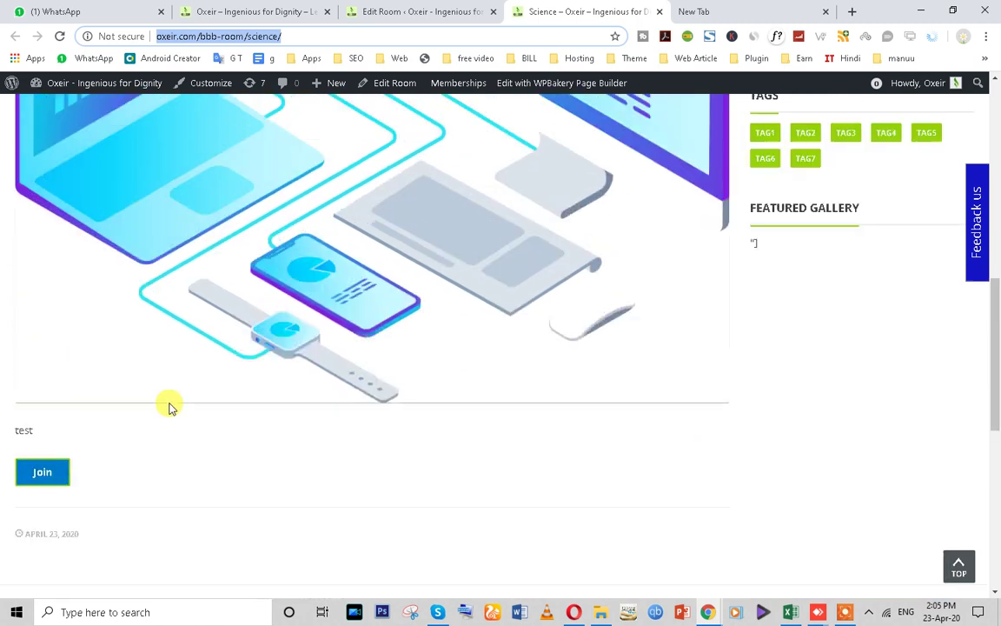
{"action": "scroll", "coordinate": [513, 338], "scroll_direction": "down", "scroll_amount": 10}
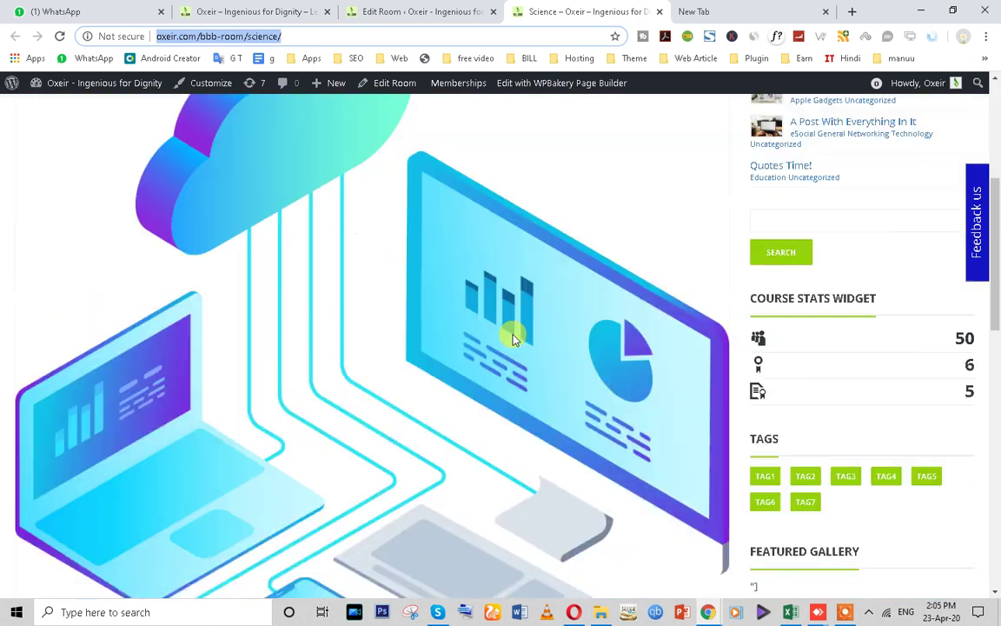
{"action": "left_click", "coordinate": [39, 174]}
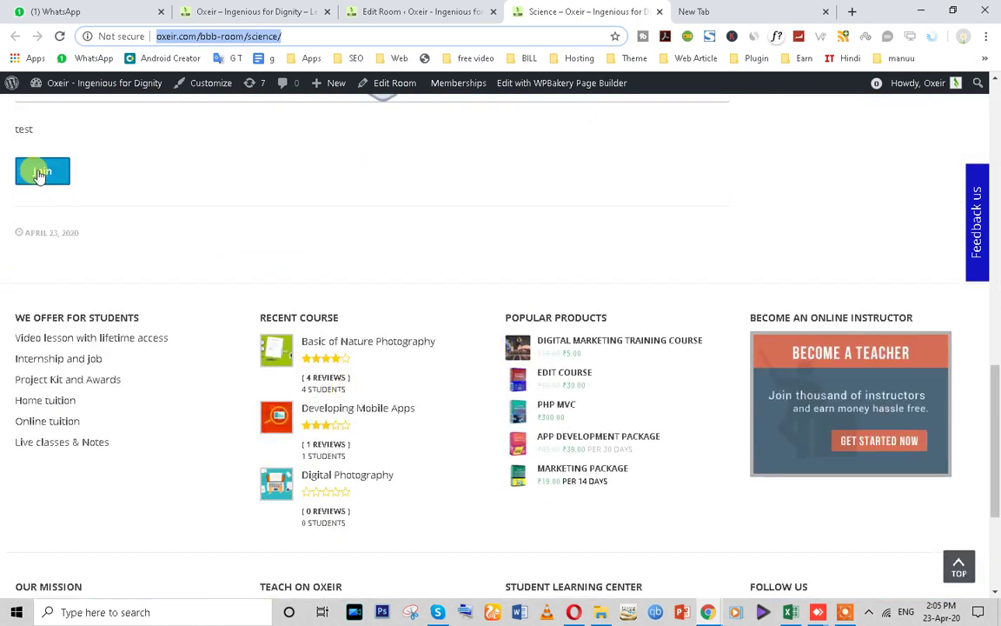
- Bring the incognito window with the Oxeir home page to the front
{"action": "scroll", "coordinate": [358, 264], "scroll_direction": "up", "scroll_amount": 4}
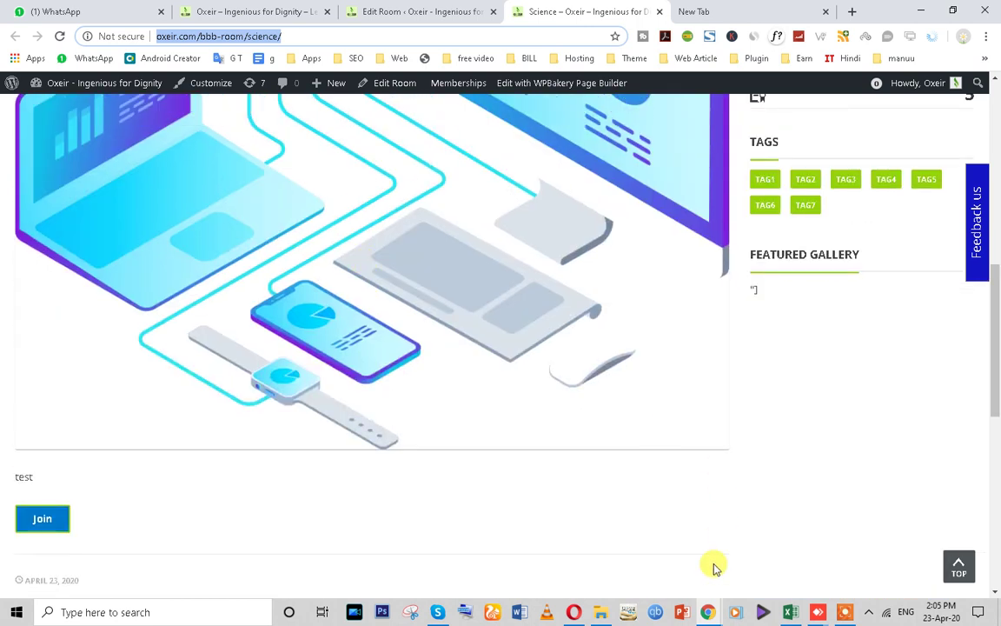
{"action": "left_click", "coordinate": [709, 612]}
{"action": "left_click", "coordinate": [765, 543]}
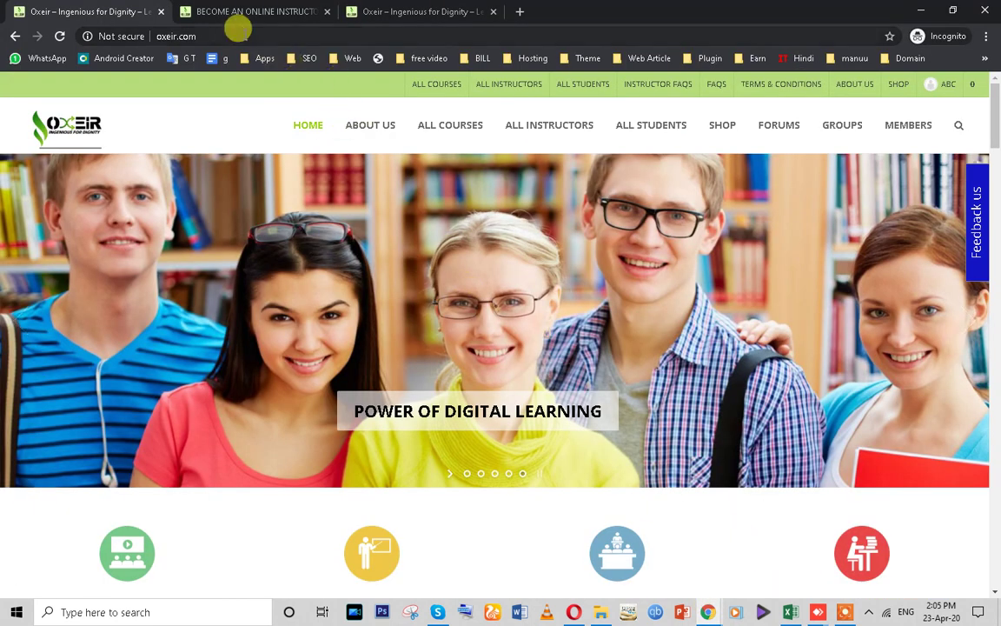
- Load the pasted Science room link in the incognito window to see the Access Code field
{"action": "left_click", "coordinate": [238, 33]}
{"action": "key", "text": "ctrl+v"}
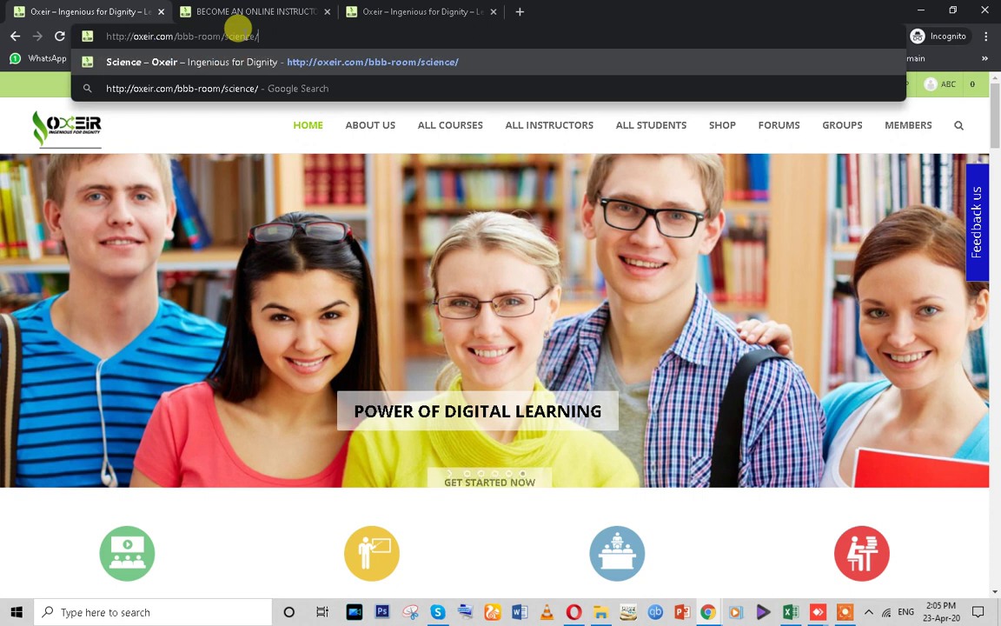
{"action": "key", "text": "Return"}
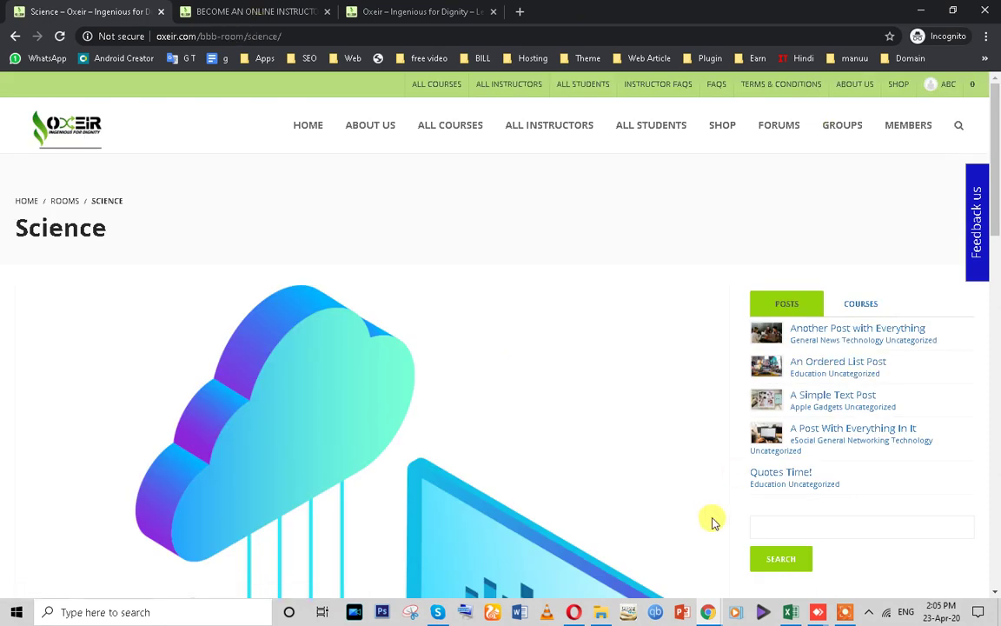
{"action": "scroll", "coordinate": [333, 306], "scroll_direction": "down", "scroll_amount": 8}
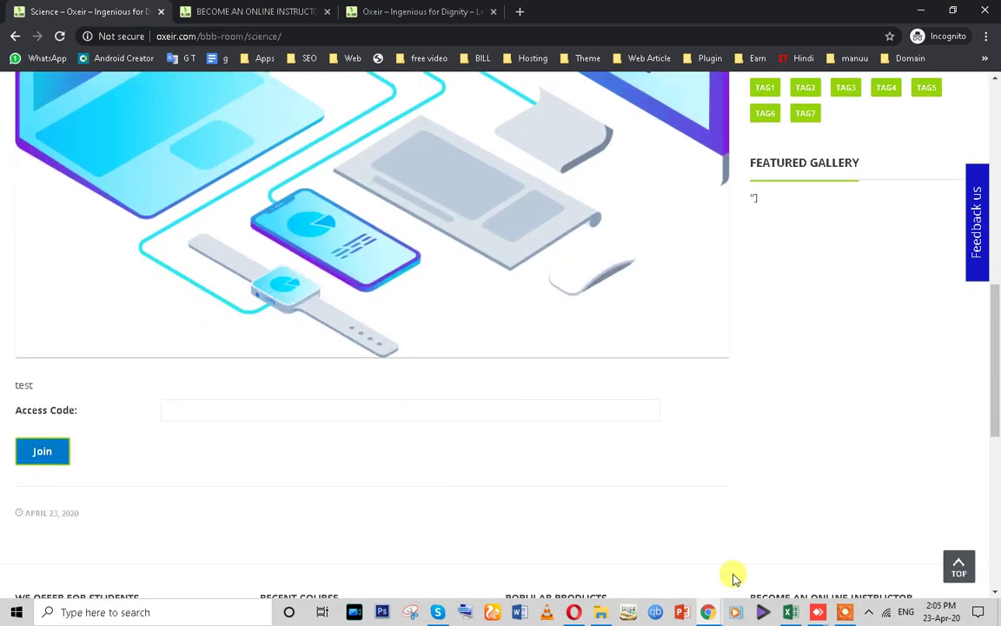
- Switch back to the logged-in Oxeir window and try joining the Science room
{"action": "mouse_move", "coordinate": [709, 609]}
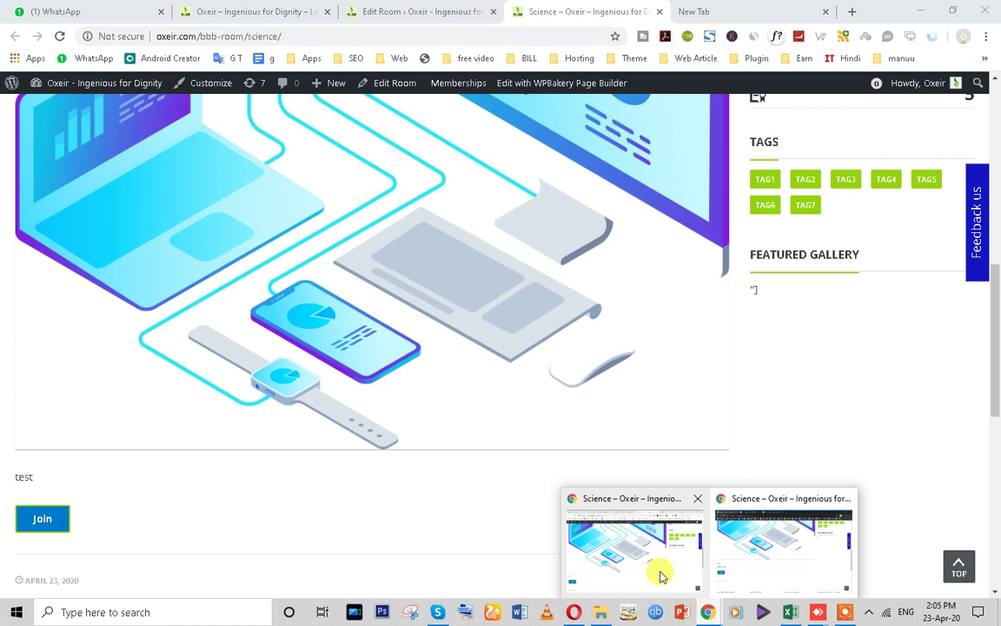
{"action": "left_click", "coordinate": [660, 574]}
{"action": "scroll", "coordinate": [35, 341], "scroll_direction": "down", "scroll_amount": 2}
{"action": "left_click", "coordinate": [43, 315]}
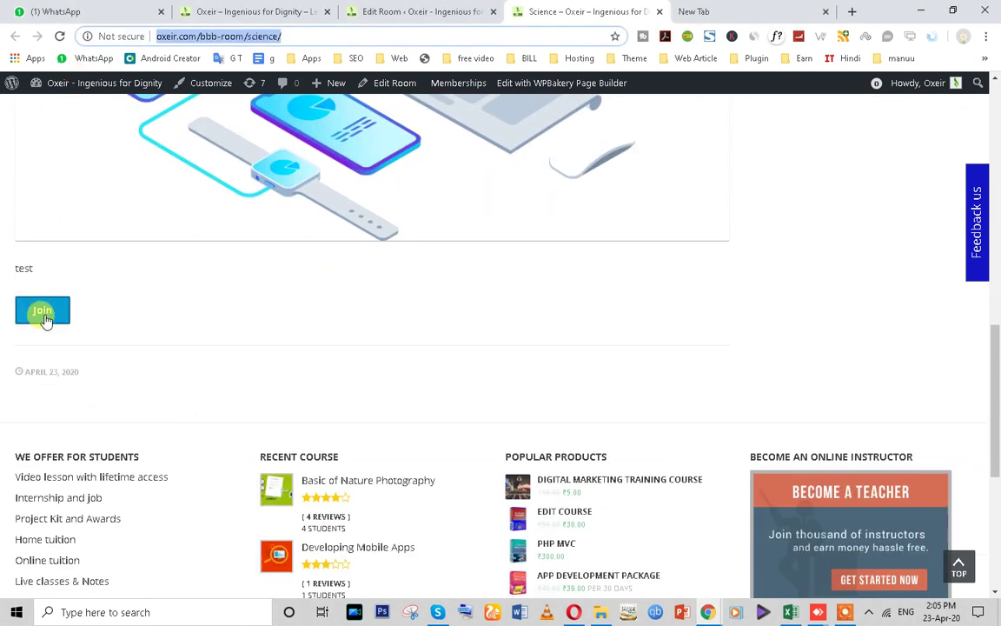
{"action": "scroll", "coordinate": [439, 380], "scroll_direction": "up", "scroll_amount": 10}
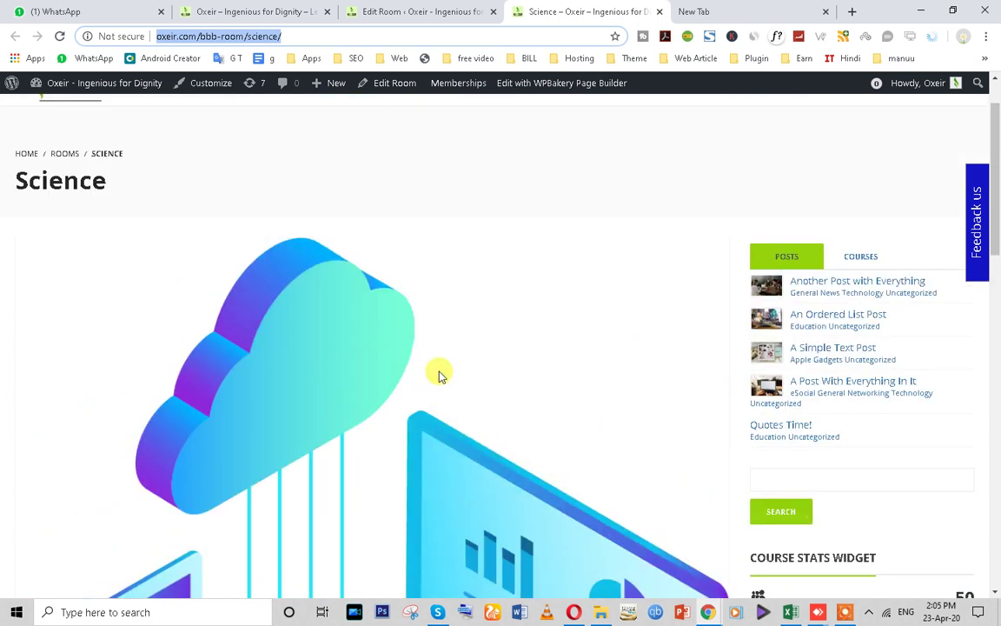
{"action": "scroll", "coordinate": [439, 374], "scroll_direction": "down", "scroll_amount": 10}
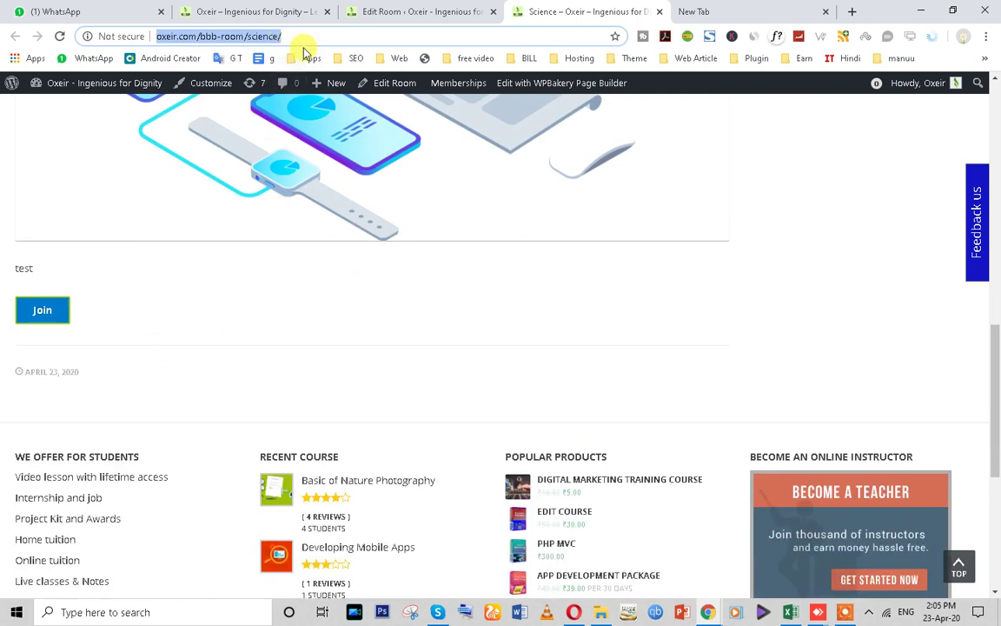
- In WhatsApp, reply 'thans' to the chat with the unread message
{"action": "left_click", "coordinate": [62, 11]}
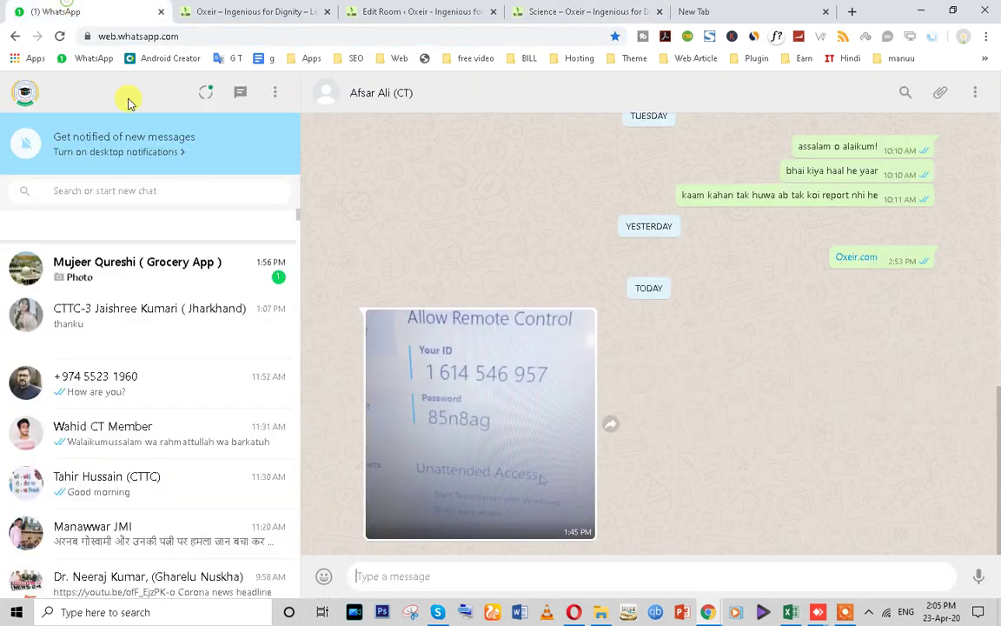
{"action": "left_click", "coordinate": [146, 241]}
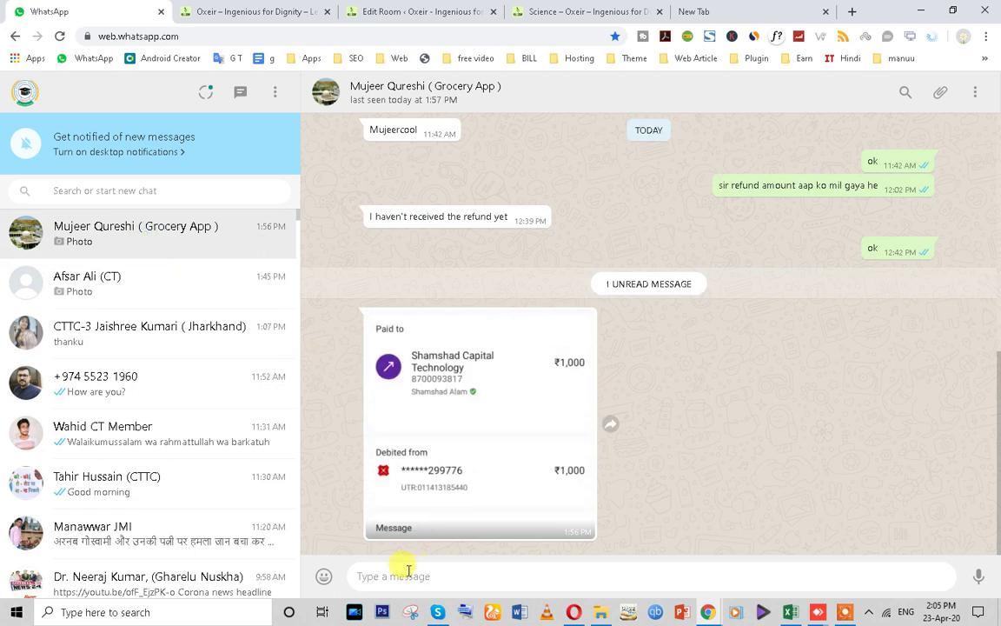
{"action": "type", "text": "tha"}
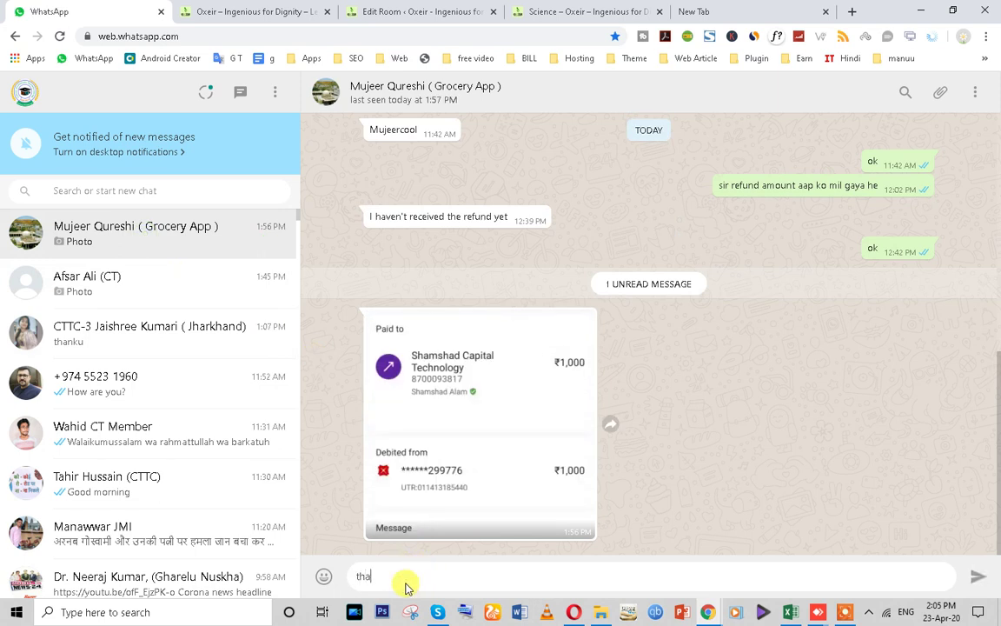
{"action": "type", "text": "ns"}
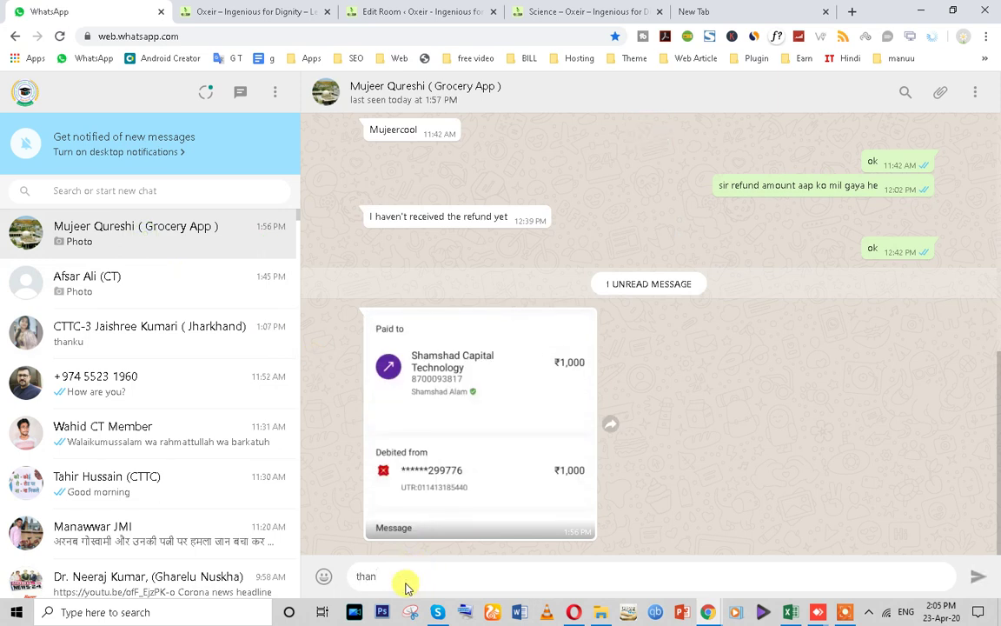
{"action": "key", "text": "Return"}
{"action": "left_click", "coordinate": [157, 283]}
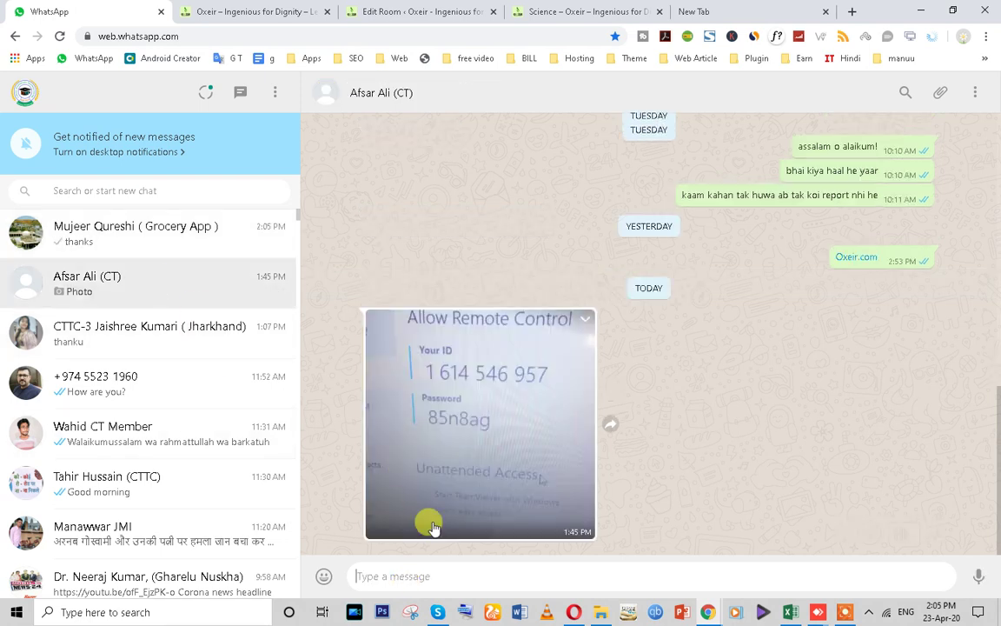
{"action": "key", "text": "ctrl+v"}
{"action": "key", "text": "Return"}
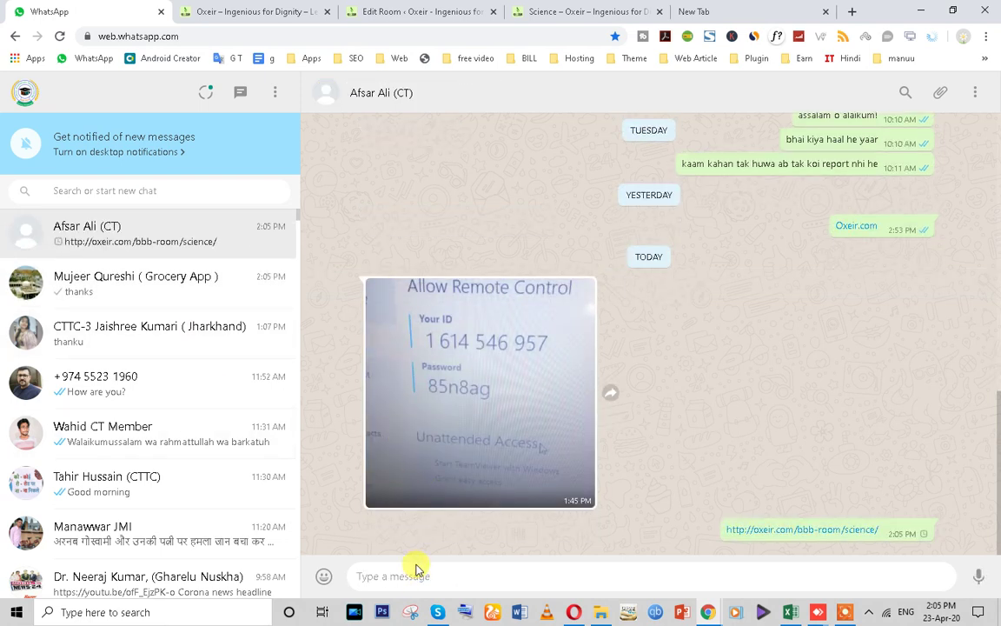
{"action": "left_click", "coordinate": [547, 9]}
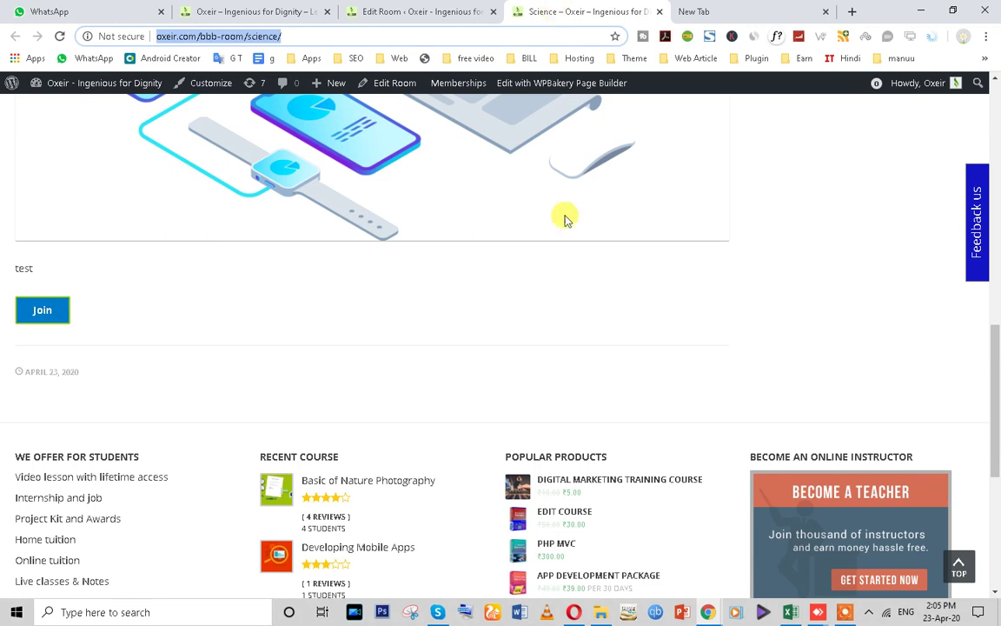
- Scroll down the Science room editor to check the Moderator Code box
{"action": "scroll", "coordinate": [544, 375], "scroll_direction": "up", "scroll_amount": 10}
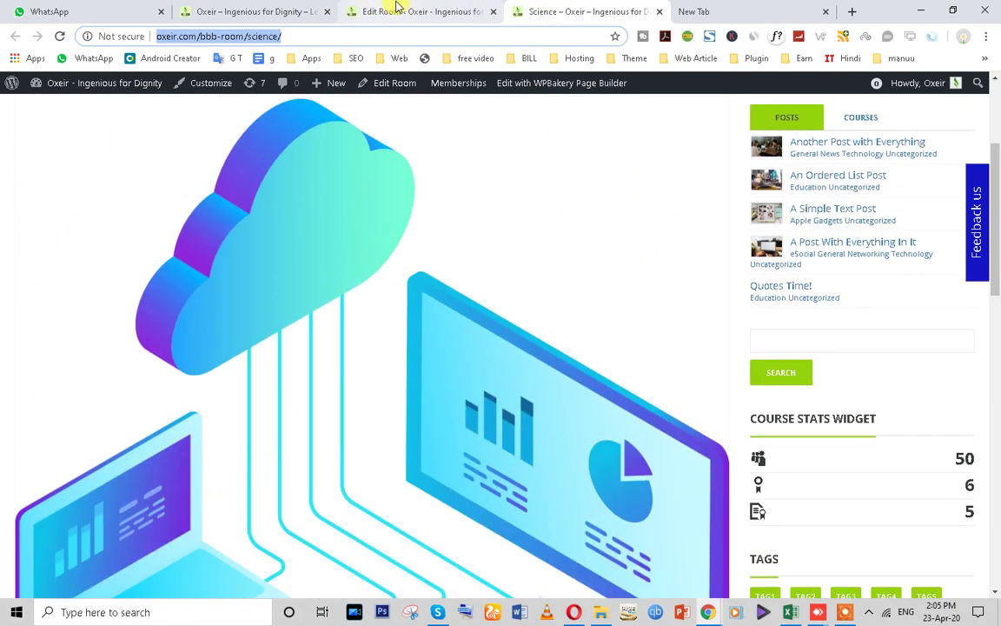
{"action": "left_click", "coordinate": [253, 11]}
{"action": "scroll", "coordinate": [252, 348], "scroll_direction": "down", "scroll_amount": 3}
{"action": "scroll", "coordinate": [246, 417], "scroll_direction": "up", "scroll_amount": 10}
{"action": "left_click", "coordinate": [67, 9]}
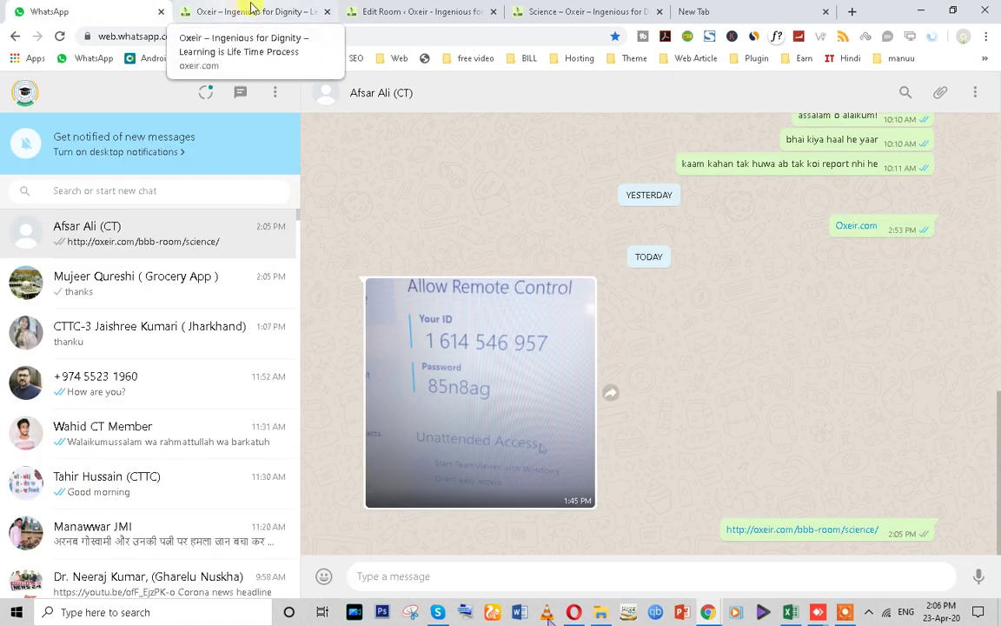
{"action": "left_click", "coordinate": [417, 11]}
{"action": "scroll", "coordinate": [242, 527], "scroll_direction": "down", "scroll_amount": 5}
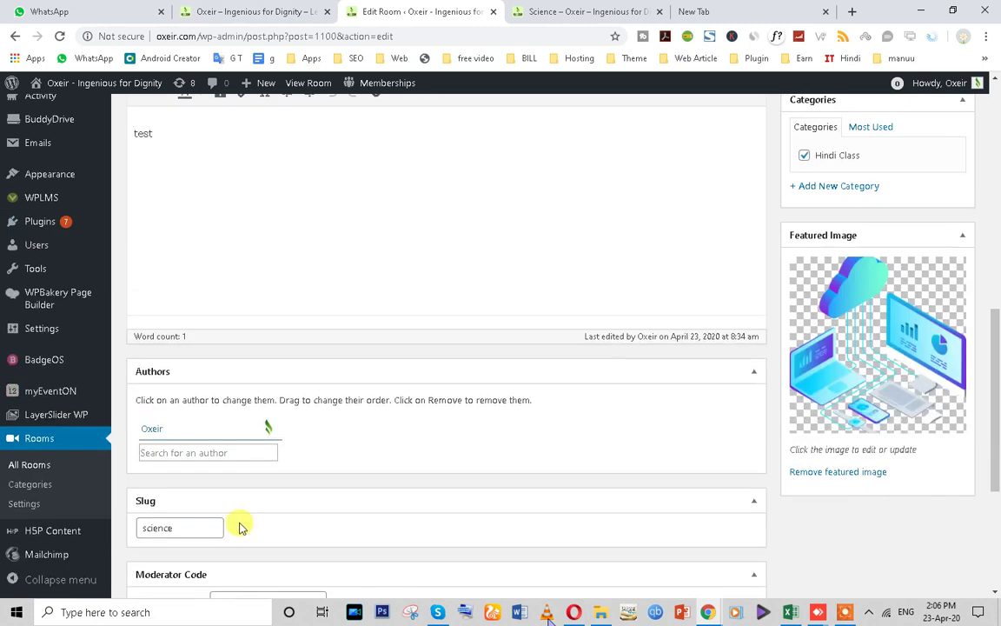
{"action": "scroll", "coordinate": [241, 527], "scroll_direction": "down", "scroll_amount": 2}
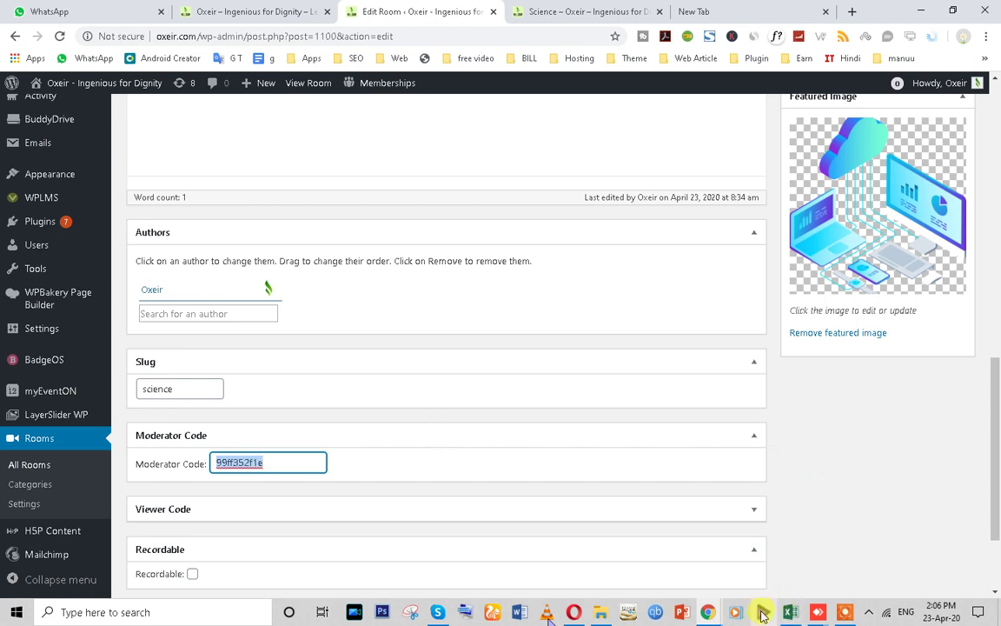
- Bring the public Science room page window forward and click Join
{"action": "left_click", "coordinate": [711, 614]}
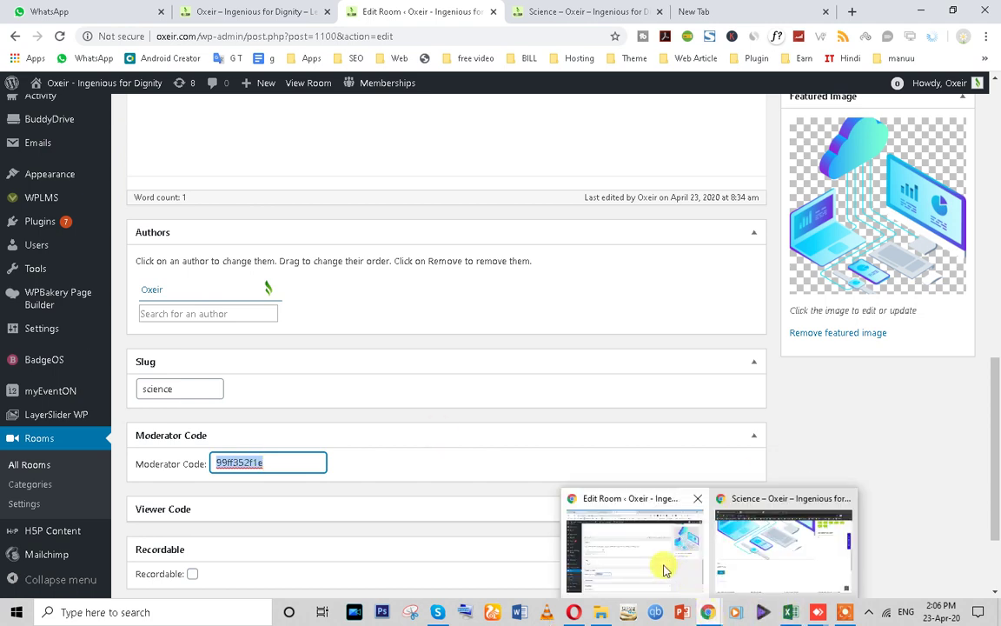
{"action": "left_click", "coordinate": [782, 548]}
{"action": "scroll", "coordinate": [521, 365], "scroll_direction": "down", "scroll_amount": 5}
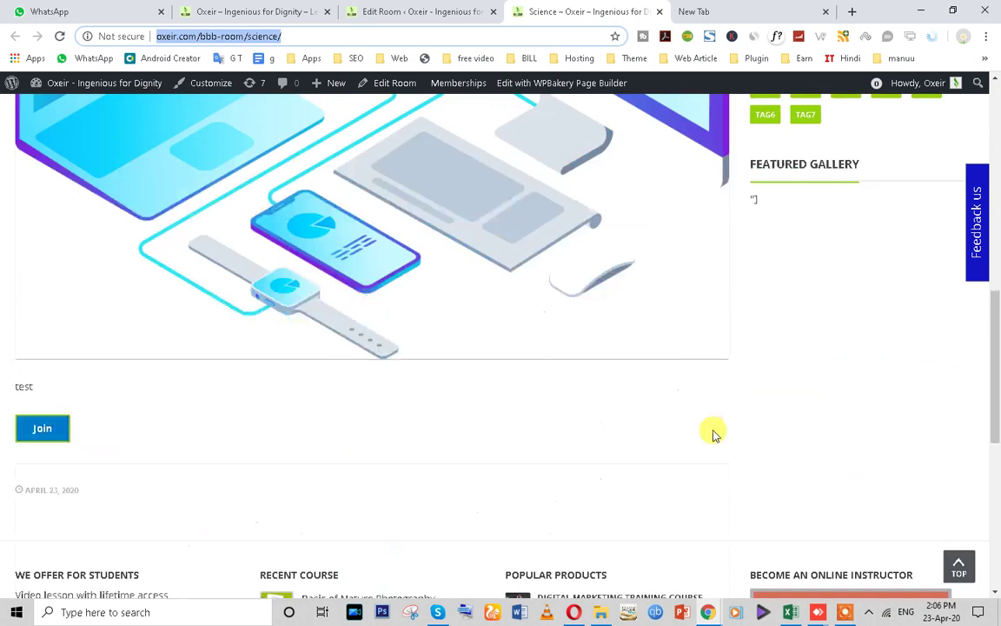
{"action": "scroll", "coordinate": [714, 435], "scroll_direction": "down", "scroll_amount": 2}
{"action": "left_click", "coordinate": [31, 243]}
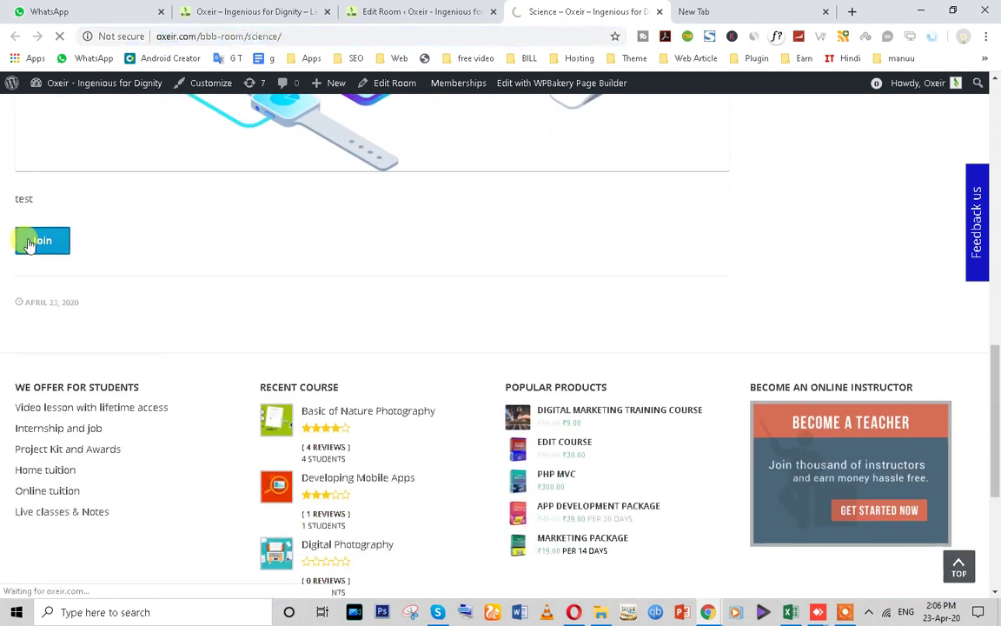